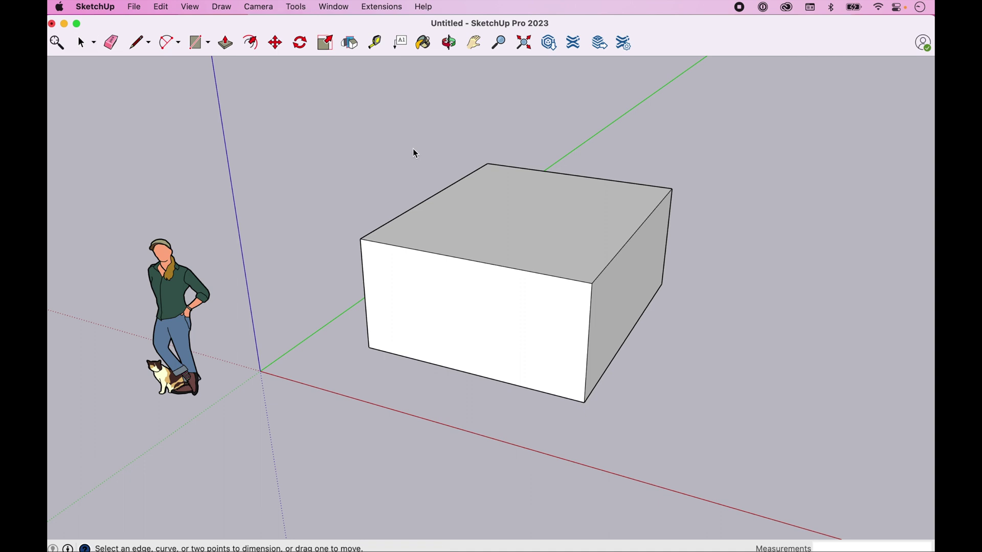
# Dimension the box's top front edge at 8' 1", placed above the box
pyautogui.click(296, 7)
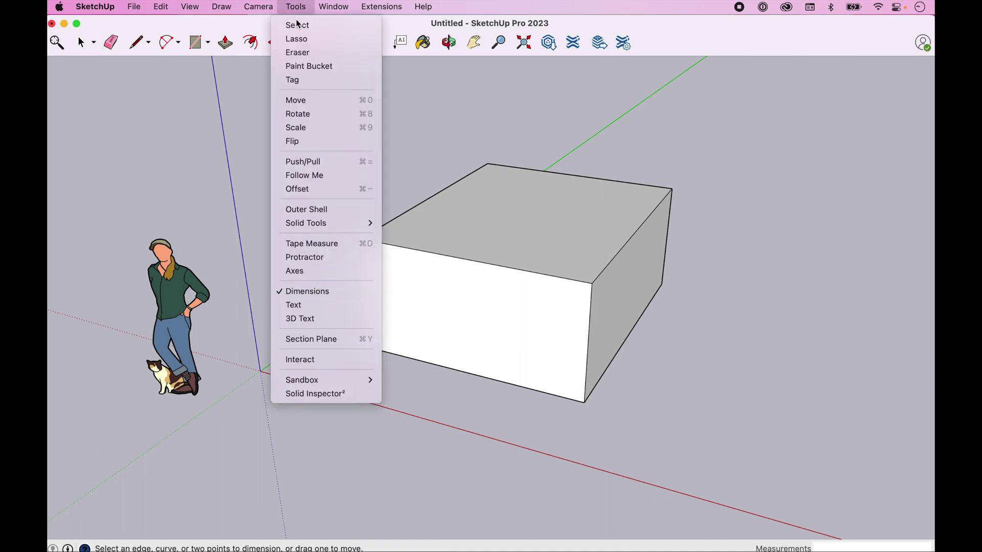
pyautogui.click(302, 292)
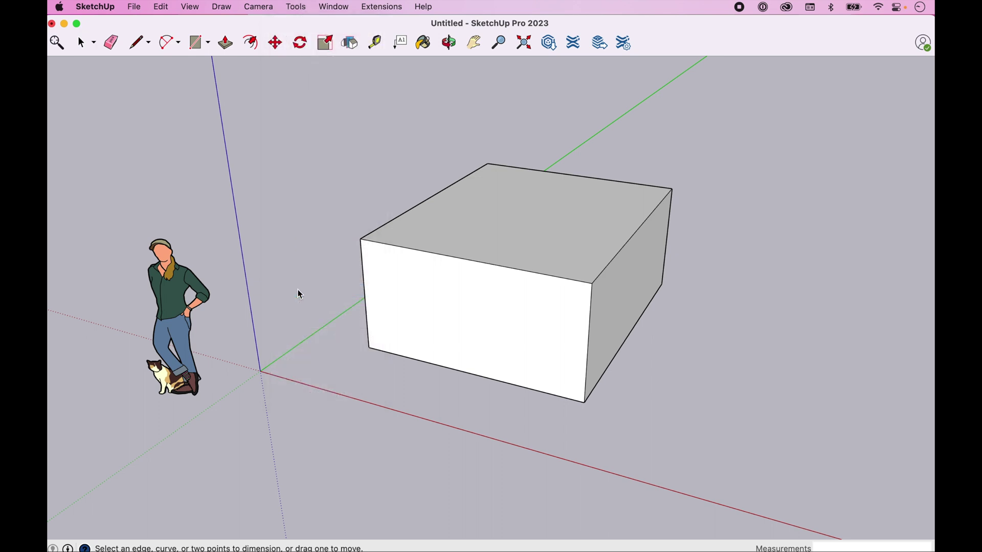
pyautogui.click(363, 244)
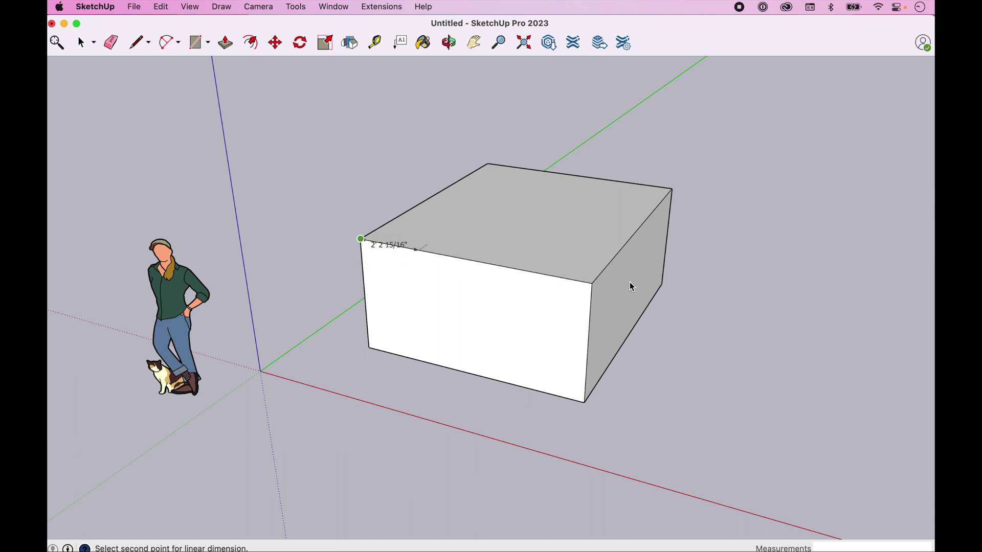
pyautogui.click(594, 285)
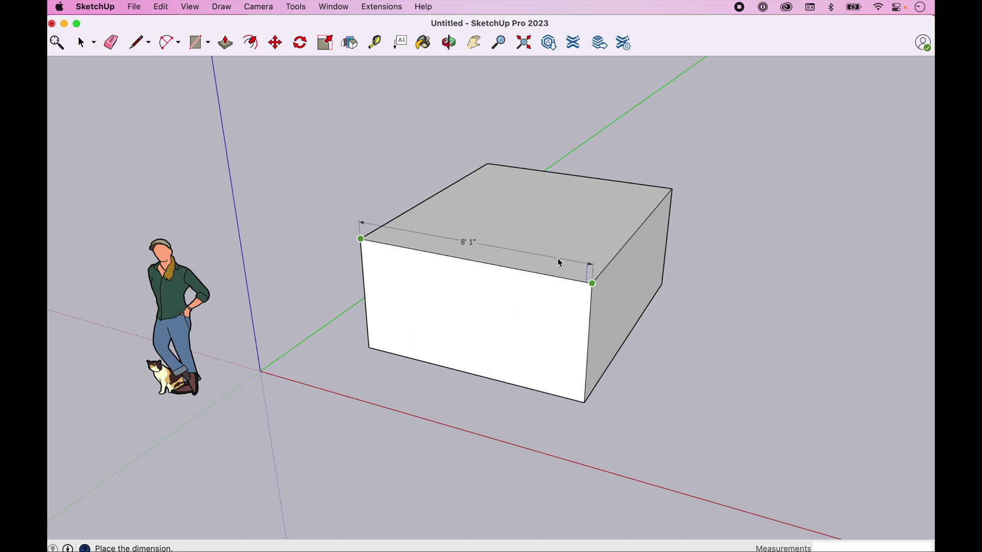
pyautogui.click(555, 155)
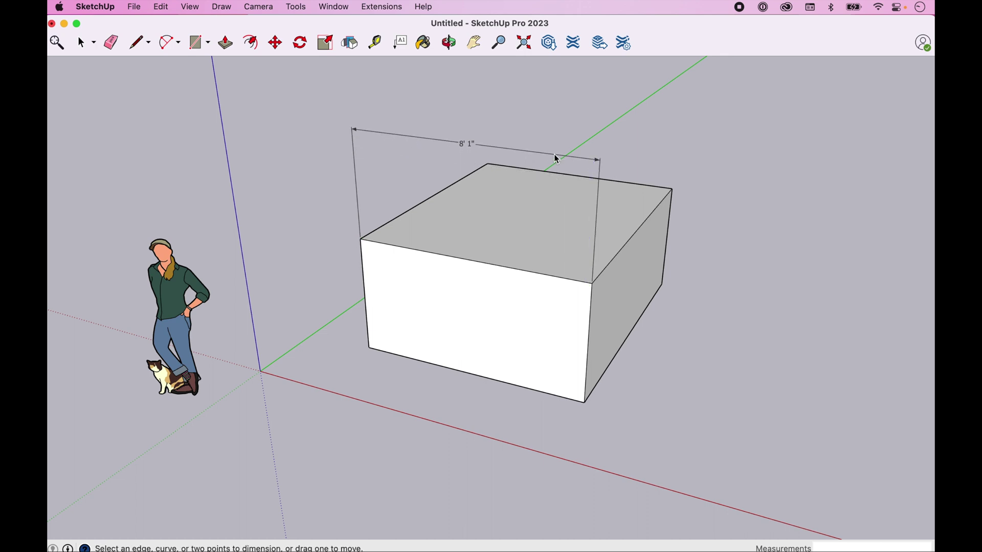
# Add the 4' 1 7/8" height and 9' 9 1/8" depth dimensions beside the box
pyautogui.click(592, 284)
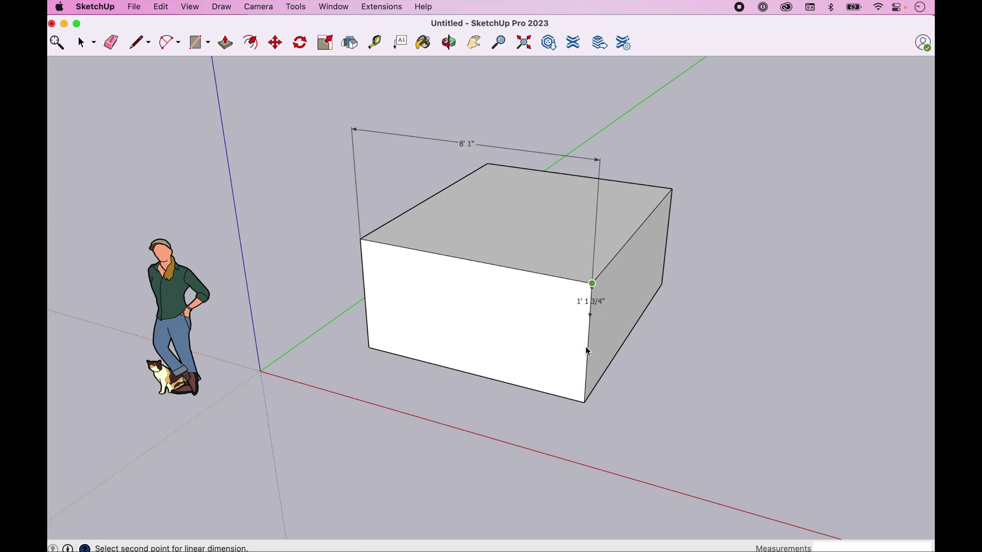
pyautogui.click(584, 403)
pyautogui.click(662, 414)
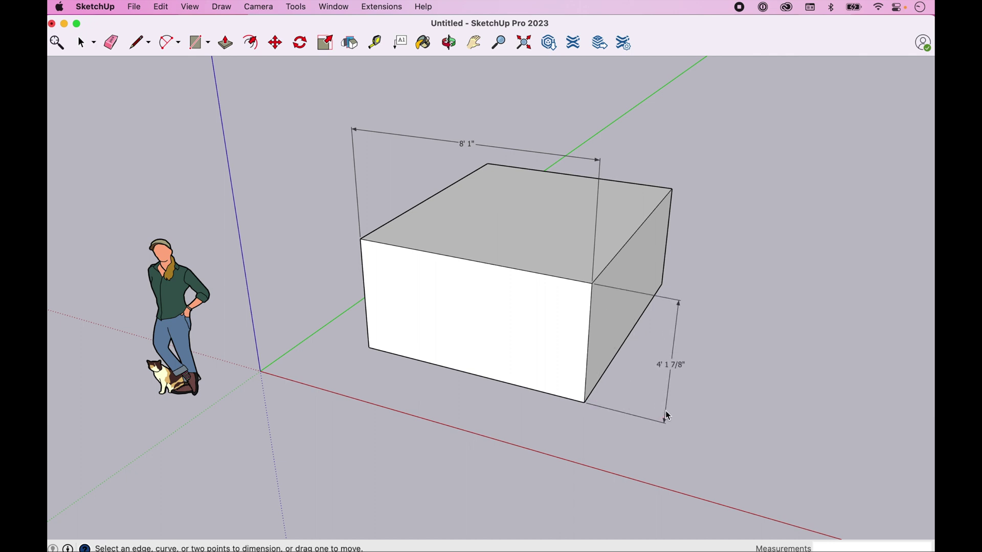
pyautogui.click(584, 402)
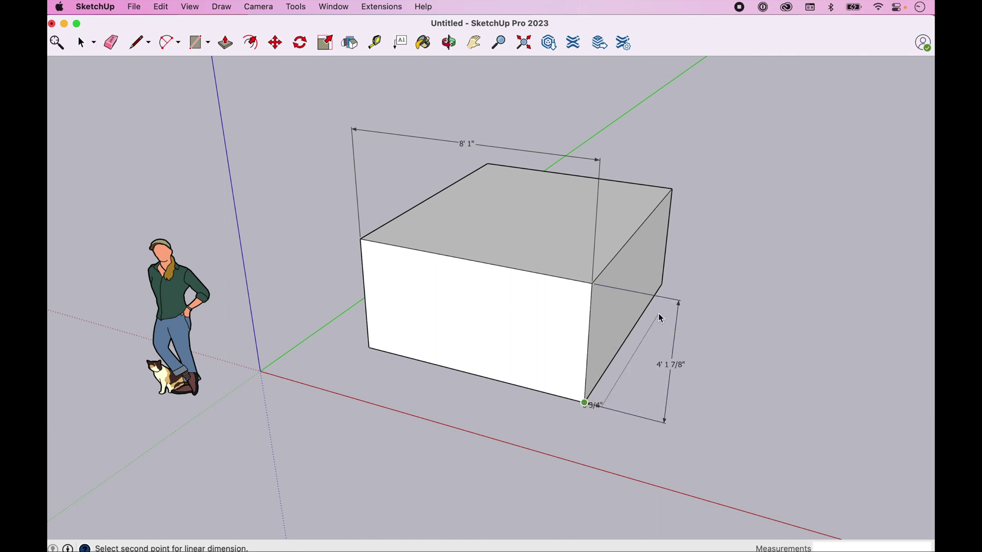
pyautogui.click(662, 286)
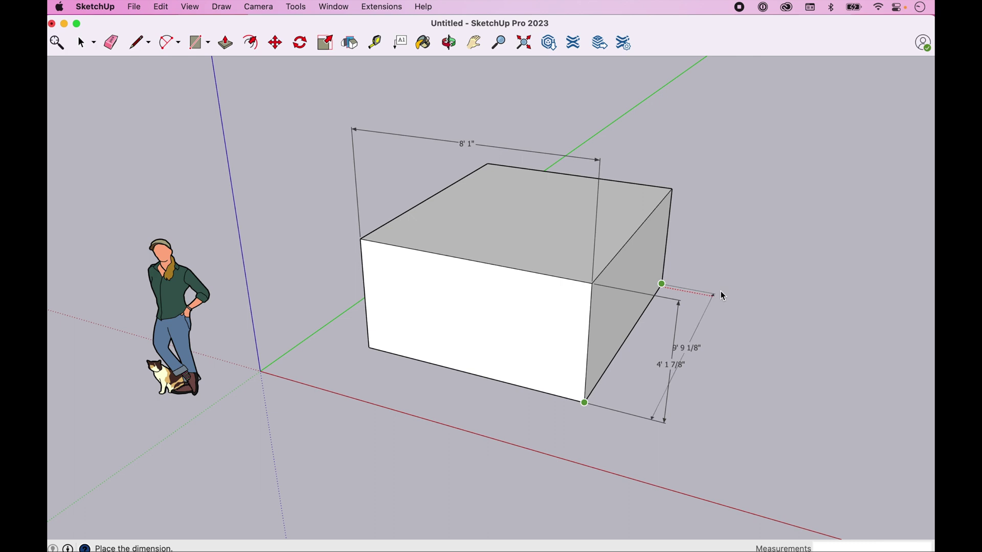
pyautogui.click(765, 326)
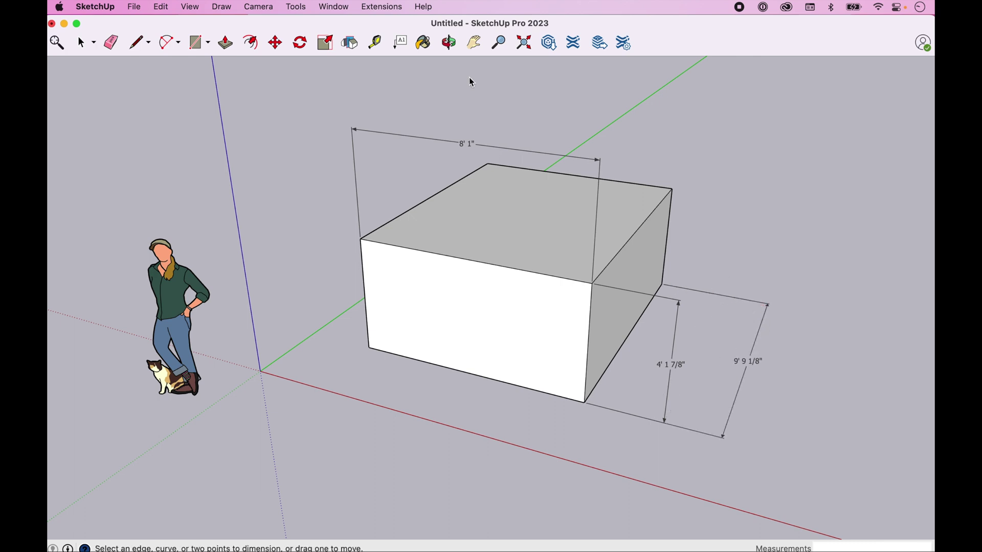
pyautogui.click(450, 43)
pyautogui.moveTo(668, 200); pyautogui.dragTo(642, 211)
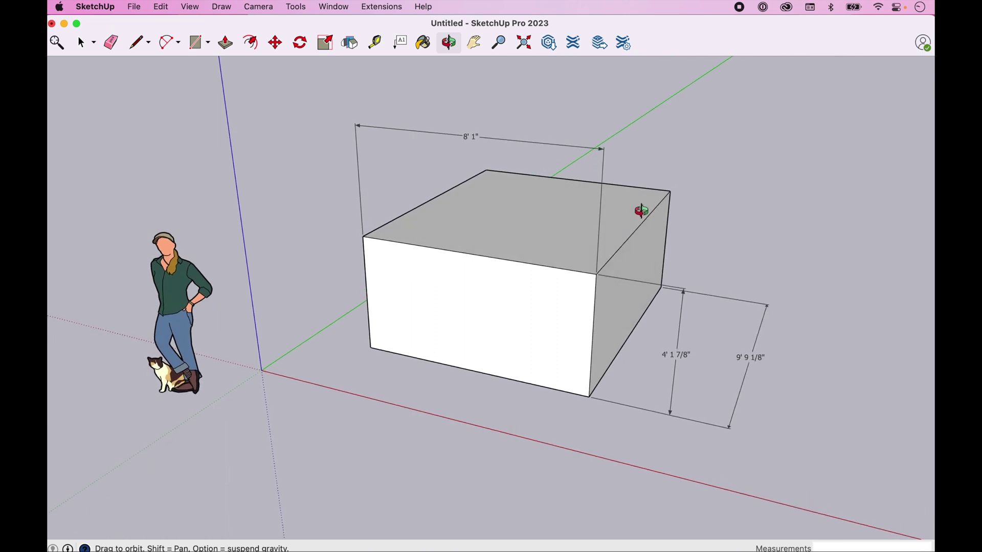
# Move the 9' 9 1/8" depth dimension in closer to the box, inside the height dimension
pyautogui.press('space')
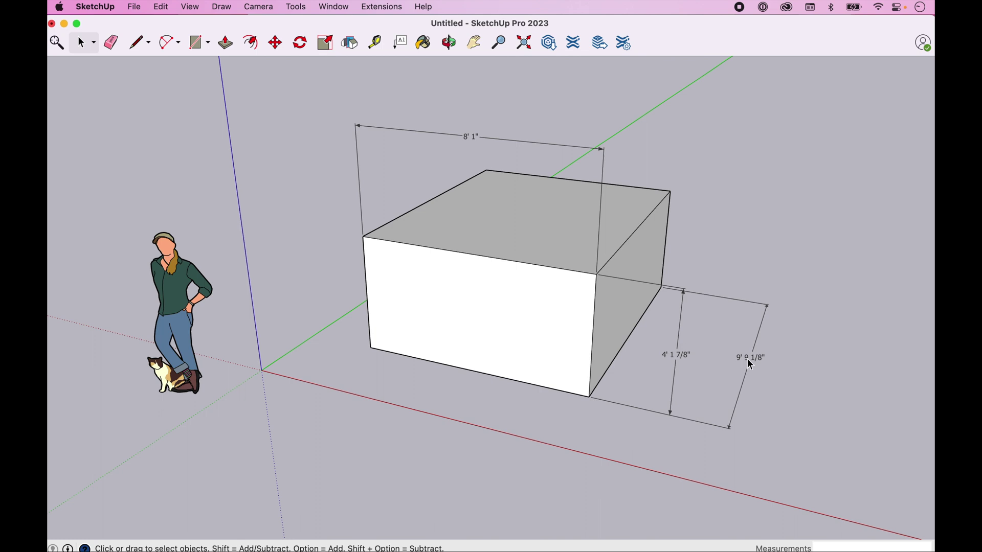
pyautogui.press('m')
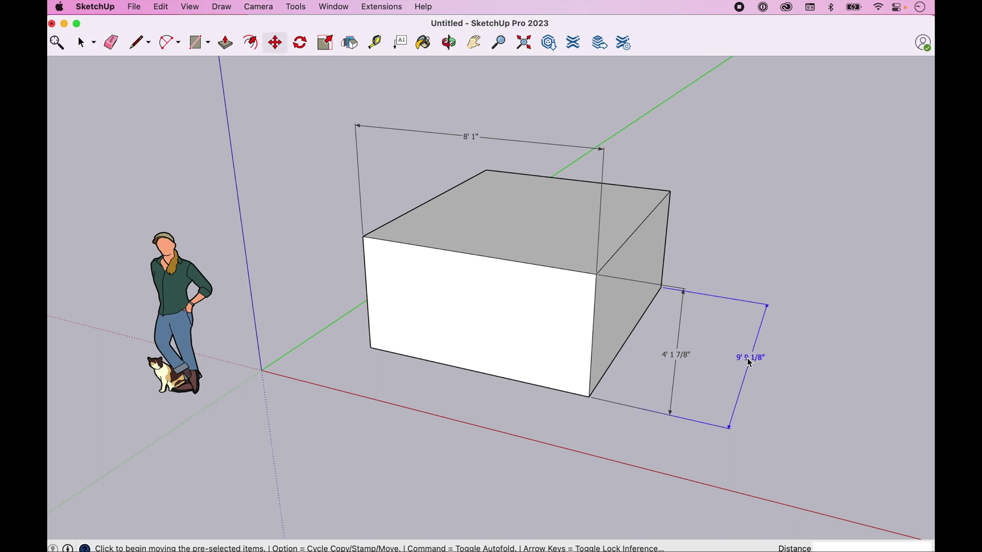
pyautogui.click(750, 363)
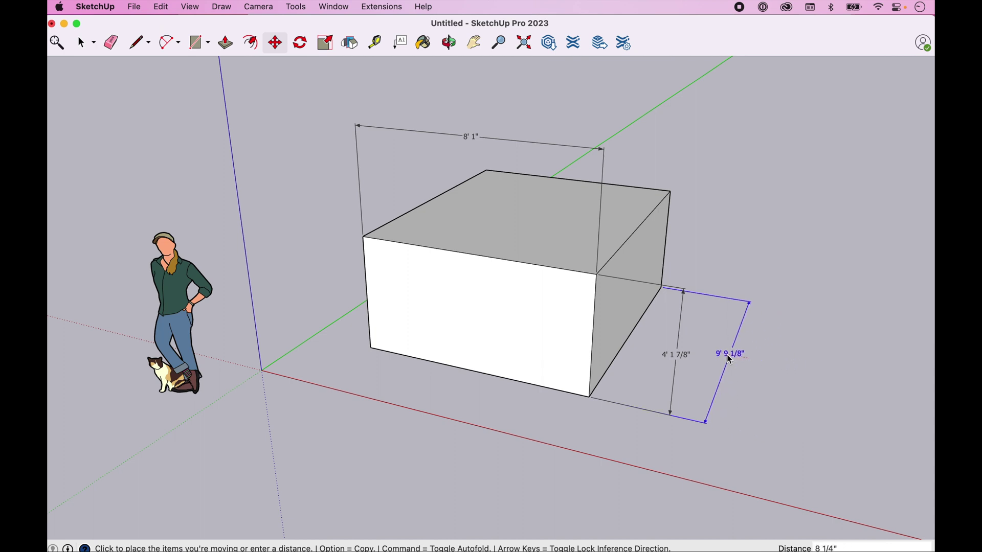
pyautogui.click(653, 345)
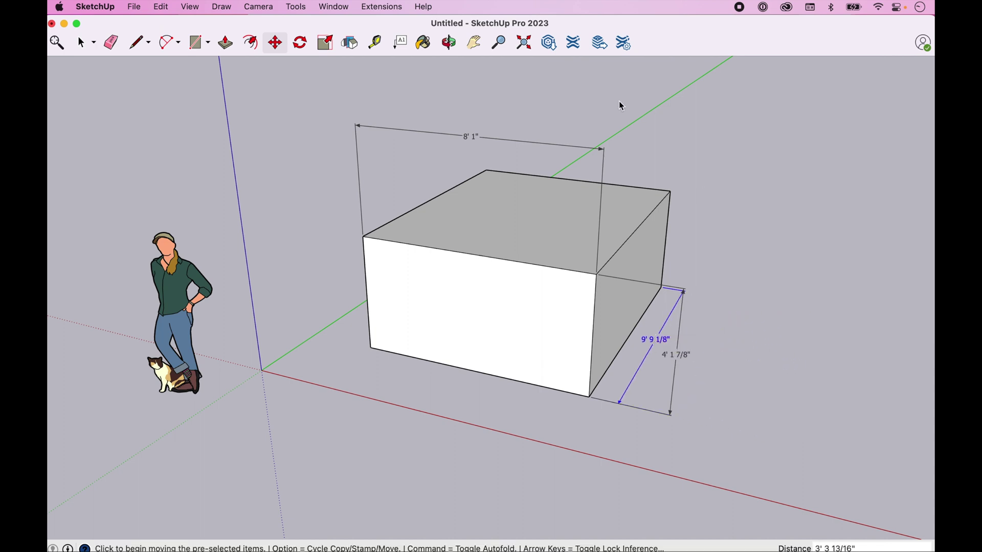
pyautogui.click(449, 43)
pyautogui.moveTo(456, 125); pyautogui.dragTo(493, 137)
# Raise the 8' 1" dimension higher above the box's top edge
pyautogui.press('space')
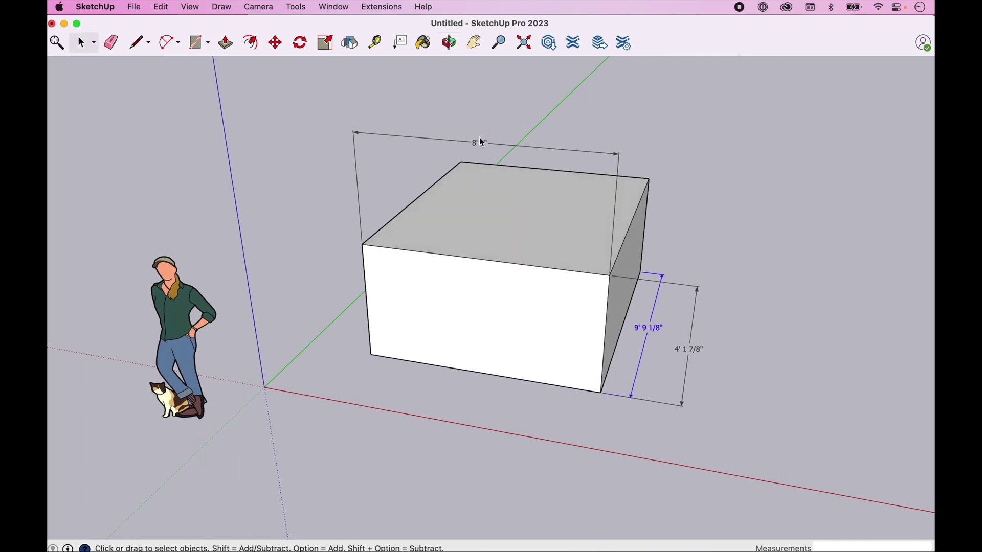
pyautogui.press('m')
pyautogui.click(482, 150)
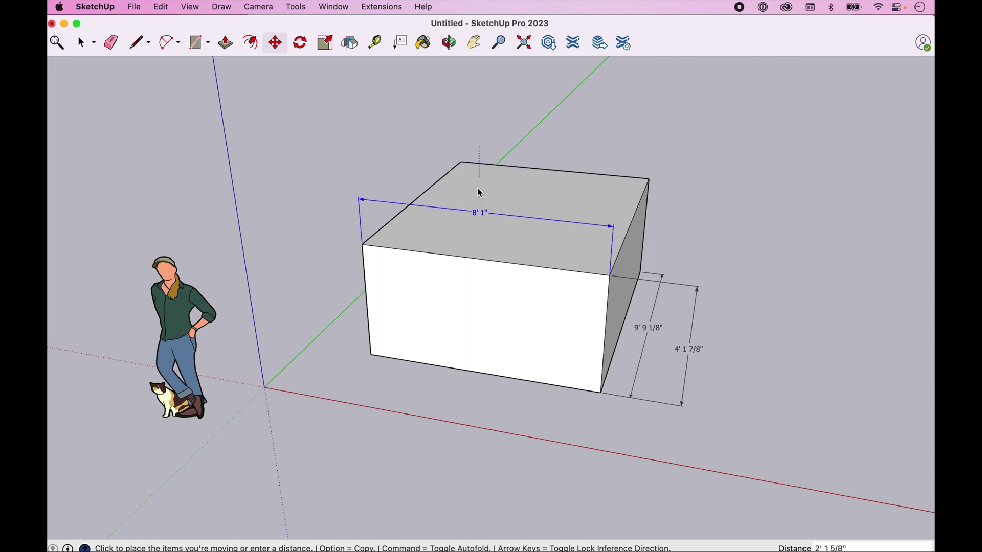
pyautogui.click(480, 146)
pyautogui.press('space')
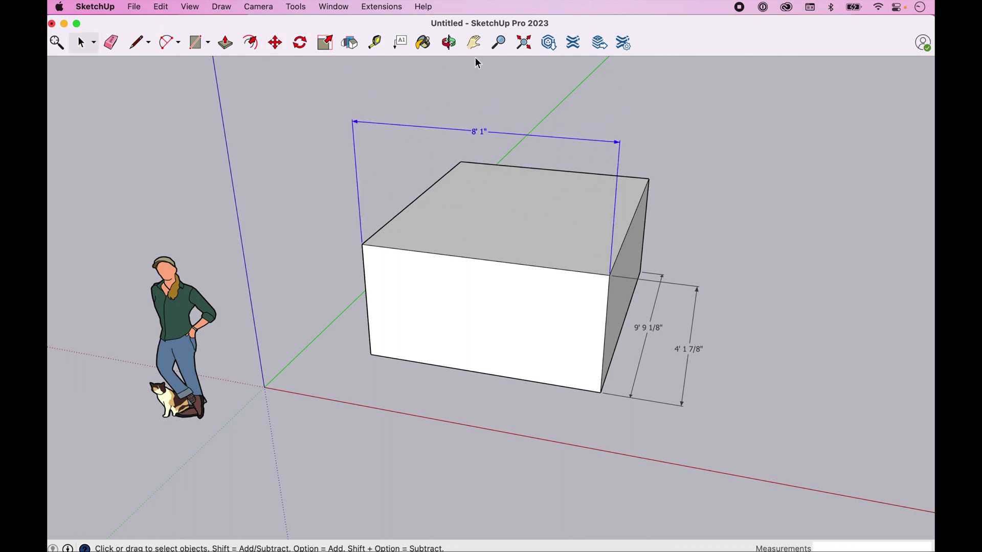
pyautogui.click(474, 43)
pyautogui.moveTo(635, 149); pyautogui.dragTo(528, 156)
pyautogui.click(449, 43)
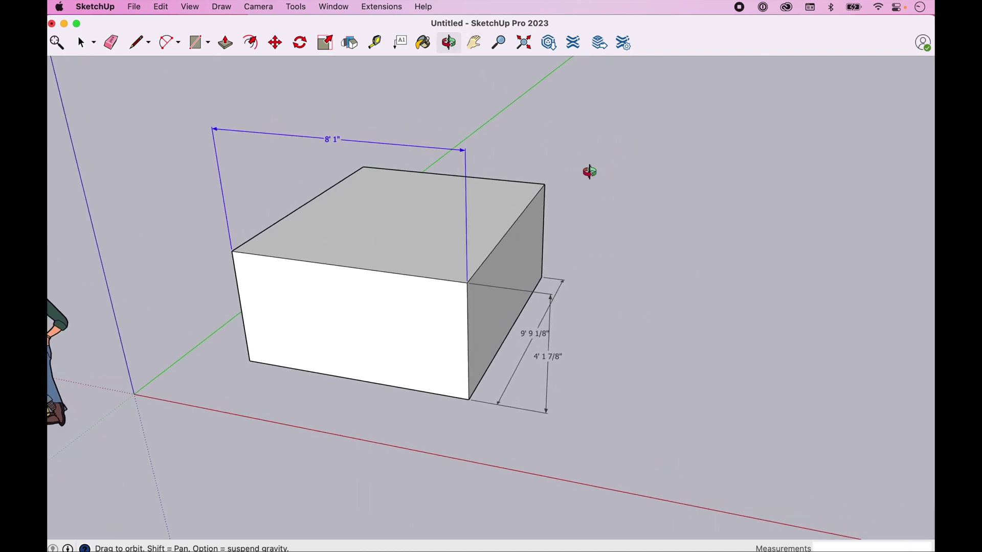
pyautogui.moveTo(588, 171); pyautogui.dragTo(635, 169)
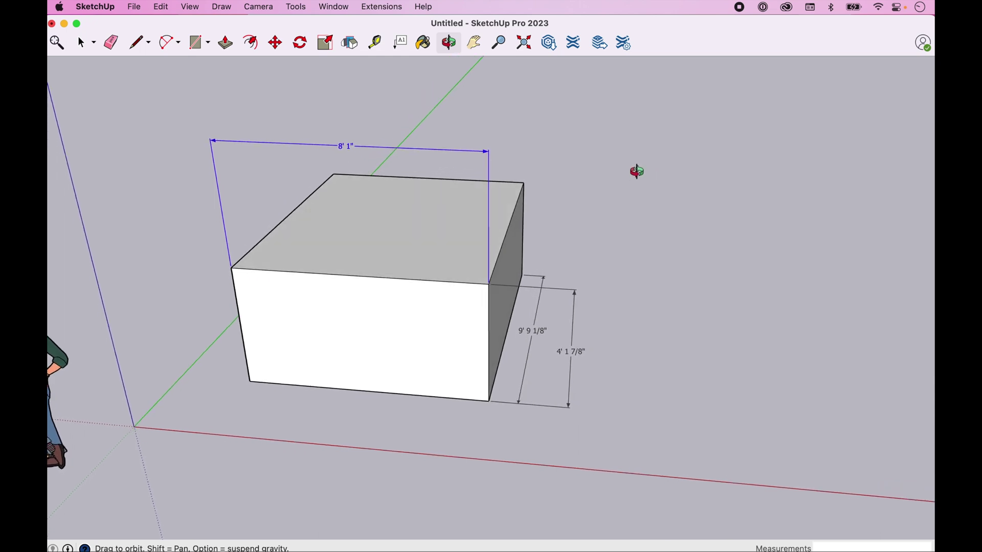
pyautogui.click(334, 7)
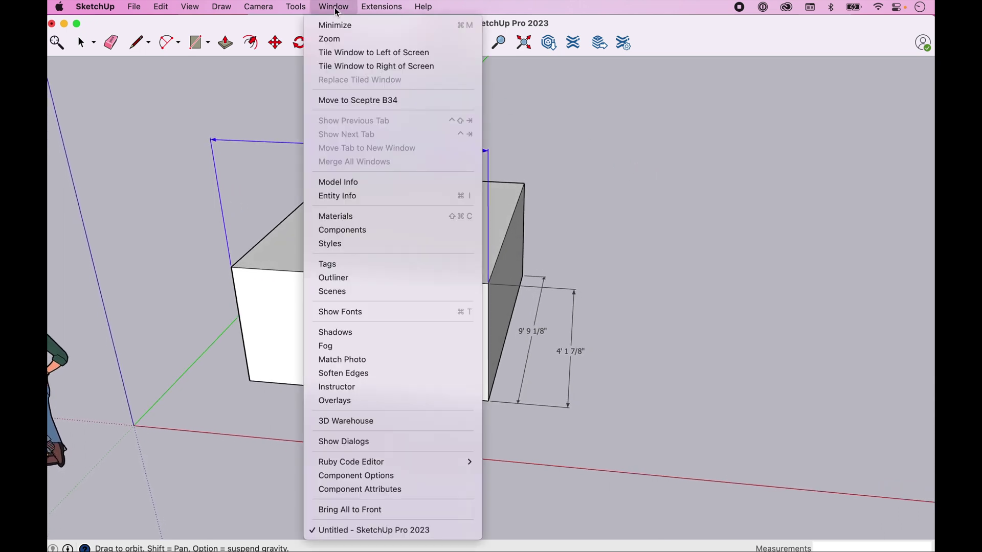
# In Model Info > Dimensions, set the dimension text font to Tahoma Bold, 18 points
pyautogui.click(342, 183)
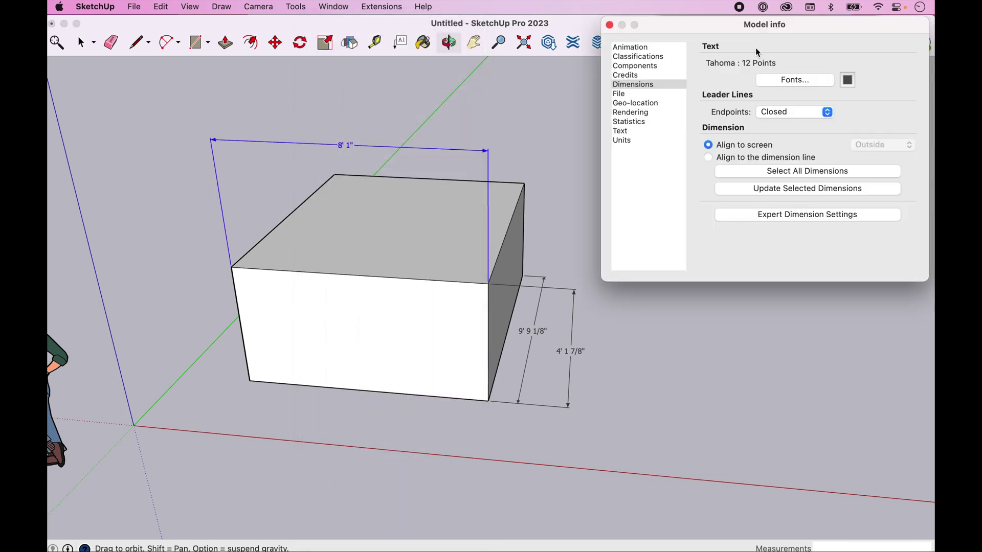
pyautogui.moveTo(804, 31); pyautogui.dragTo(806, 30)
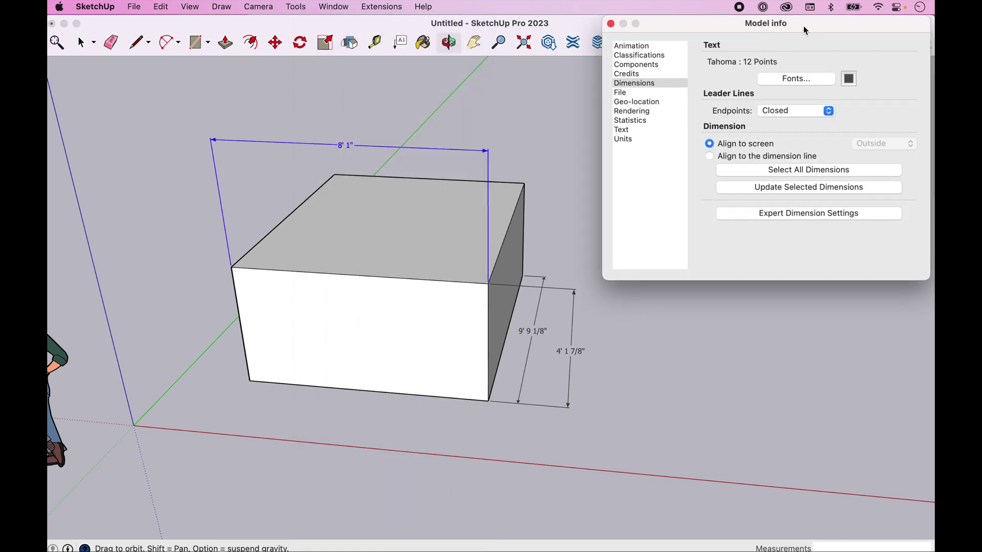
pyautogui.click(643, 86)
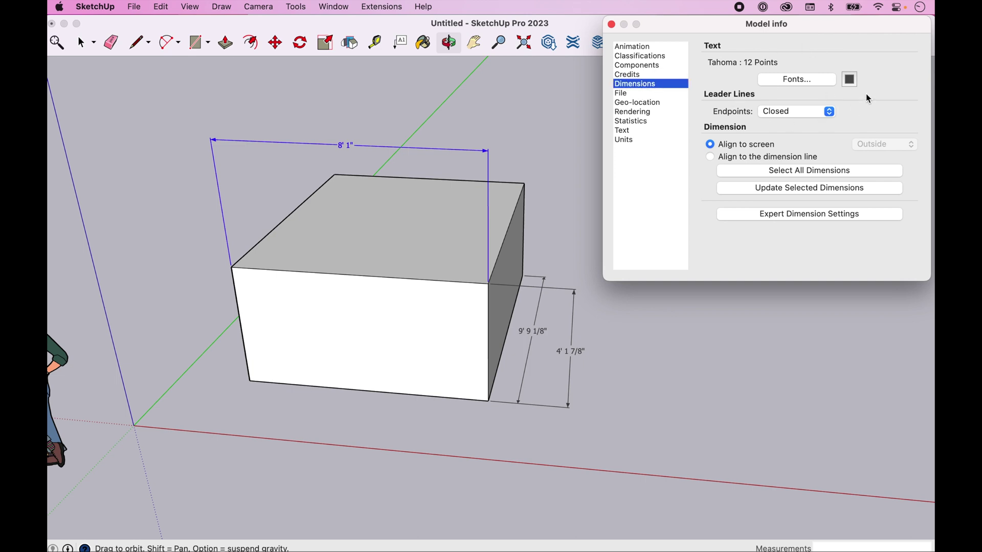
pyautogui.click(826, 80)
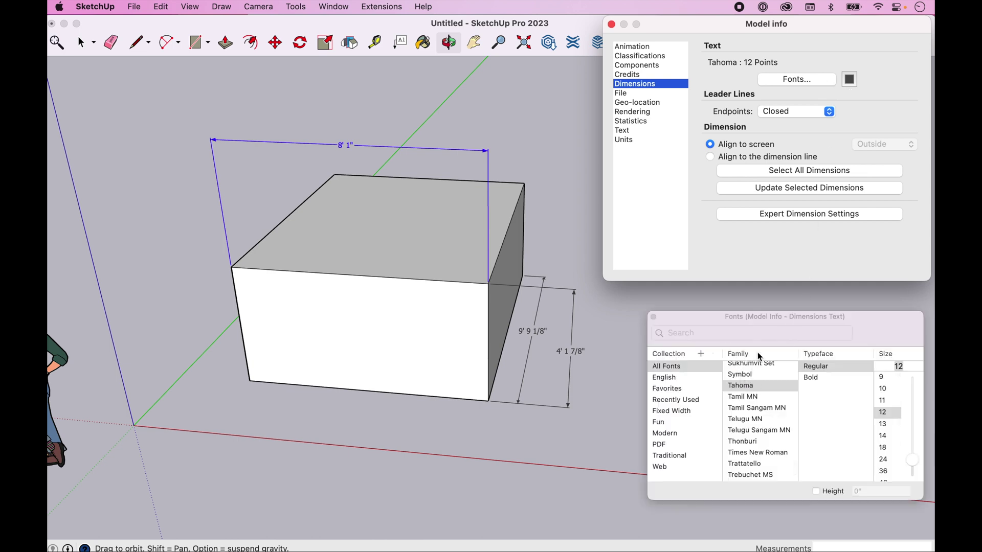
pyautogui.click(827, 379)
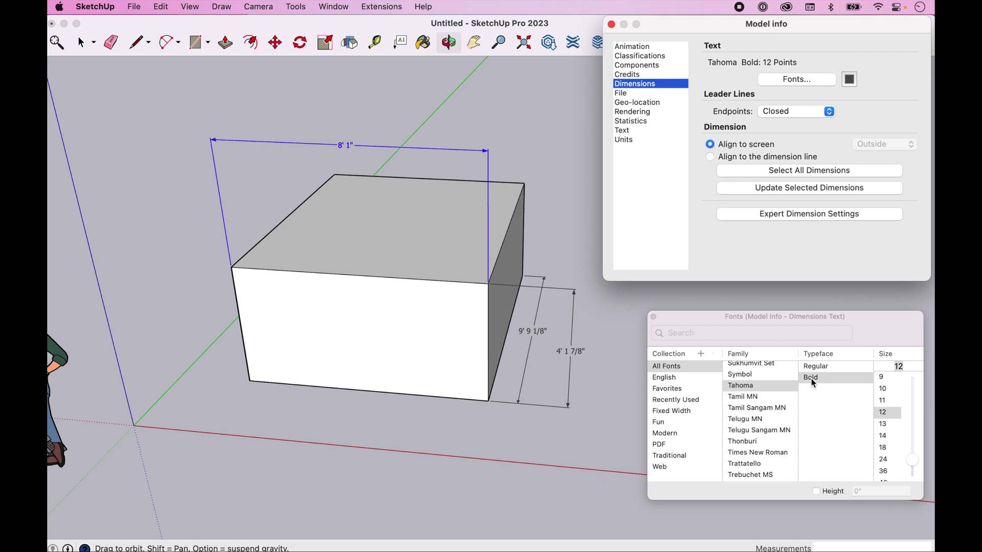
pyautogui.click(889, 448)
pyautogui.click(739, 513)
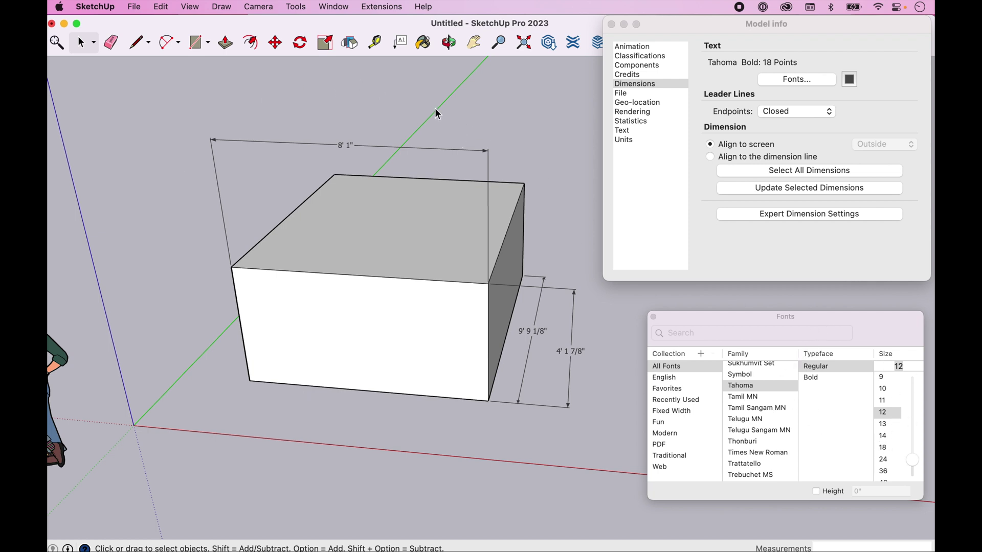
# Update the 8' 1", 4' 1 7/8" and 9' 9 1/8" dimensions to bold 18-point Tahoma
pyautogui.click(349, 141)
pyautogui.click(801, 191)
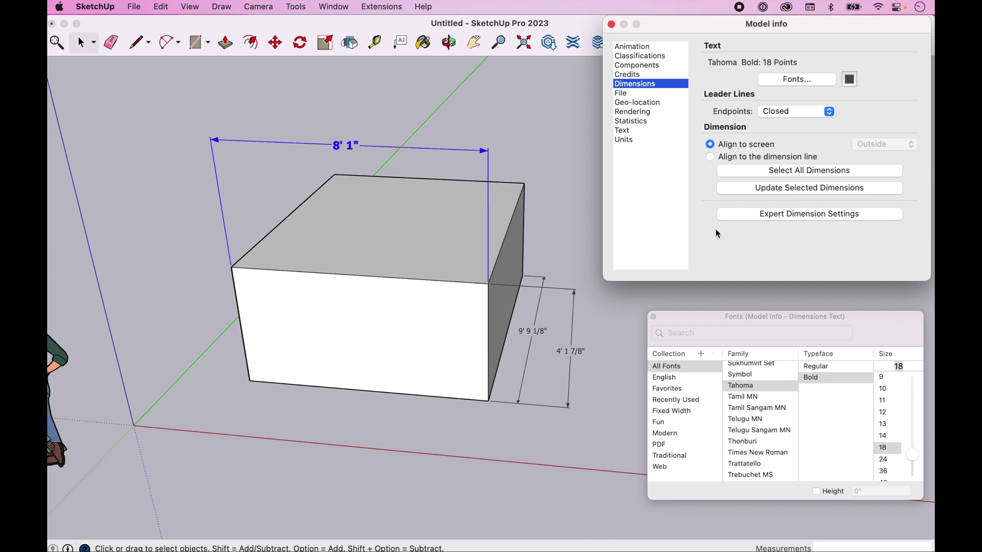
pyautogui.click(807, 172)
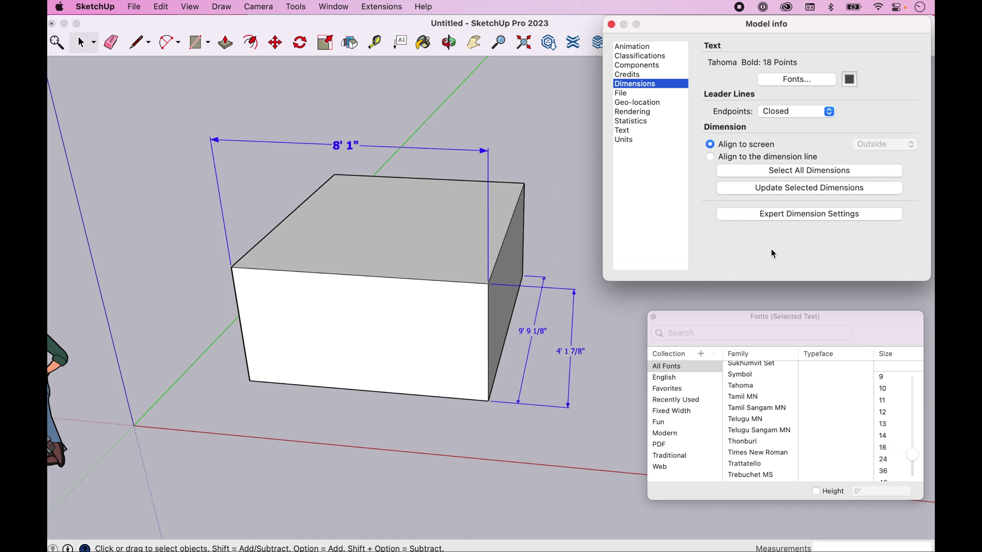
pyautogui.click(782, 192)
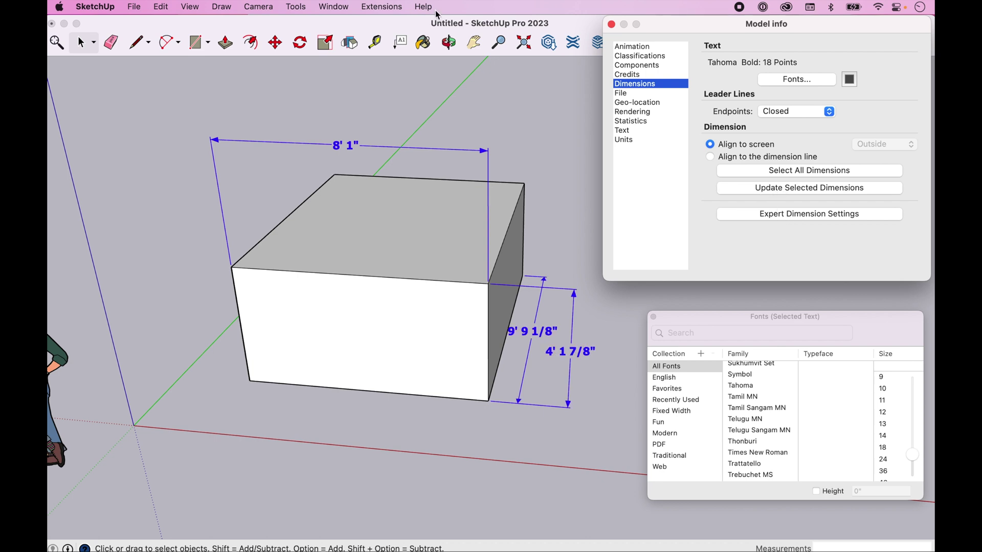
# Dimension the box's bottom front edge at 8' 1", placed below it
pyautogui.click(311, 6)
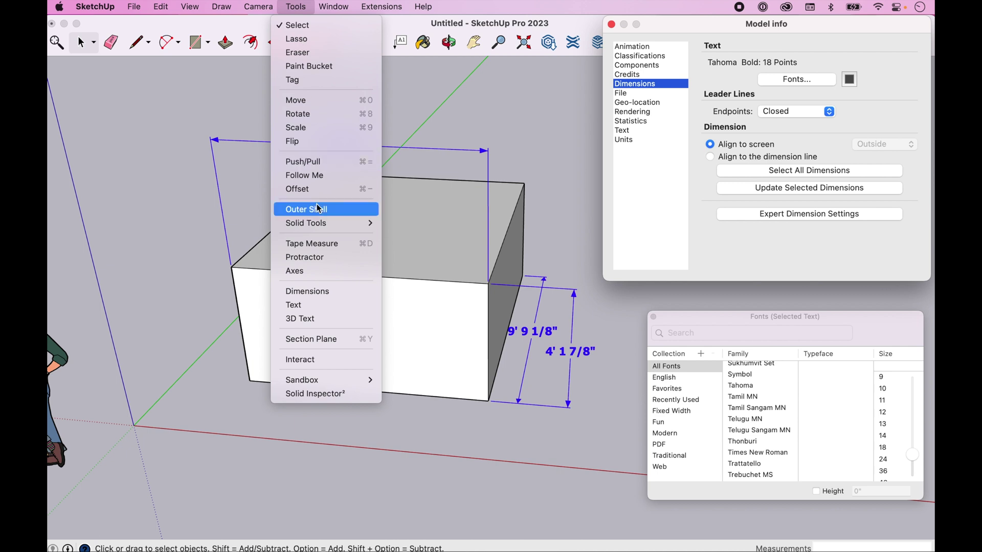
pyautogui.click(315, 291)
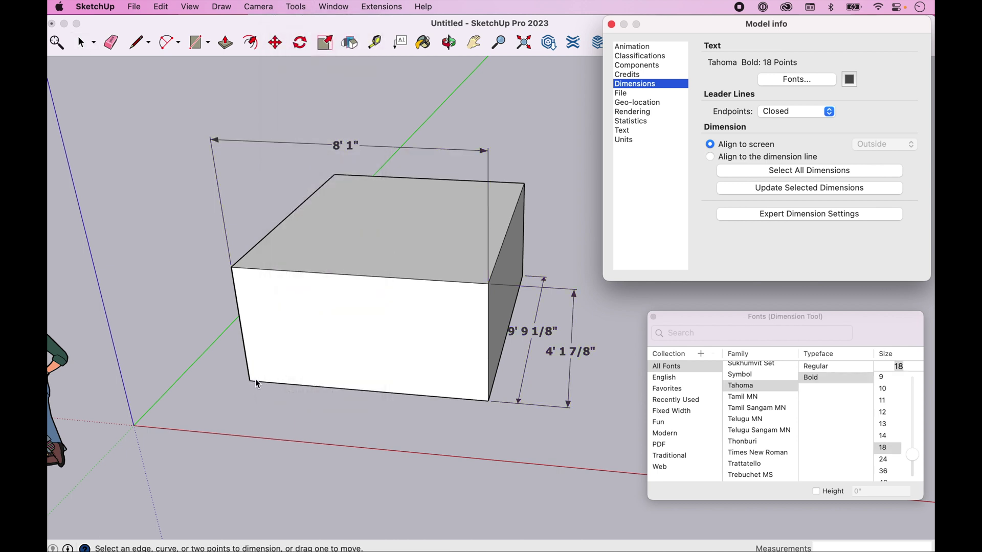
pyautogui.click(252, 386)
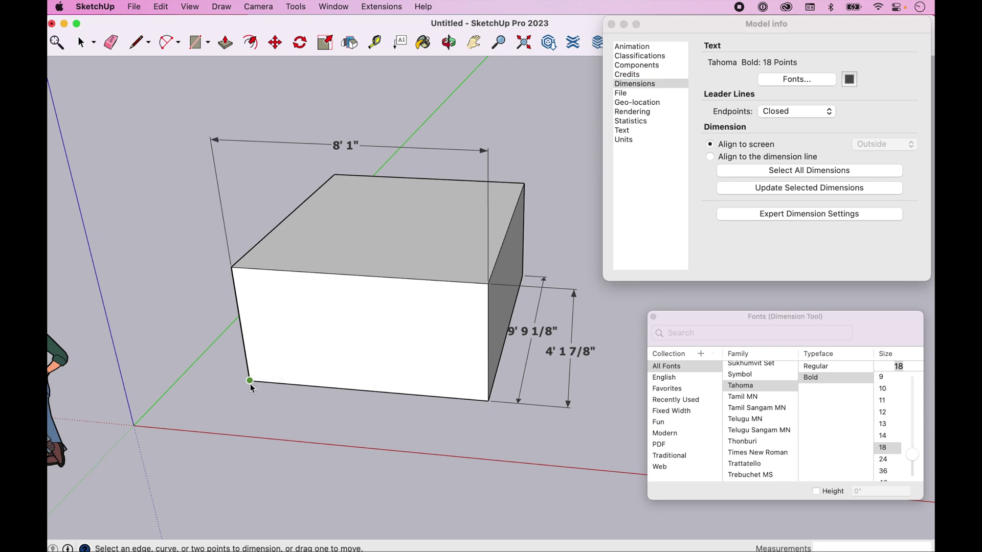
pyautogui.click(251, 383)
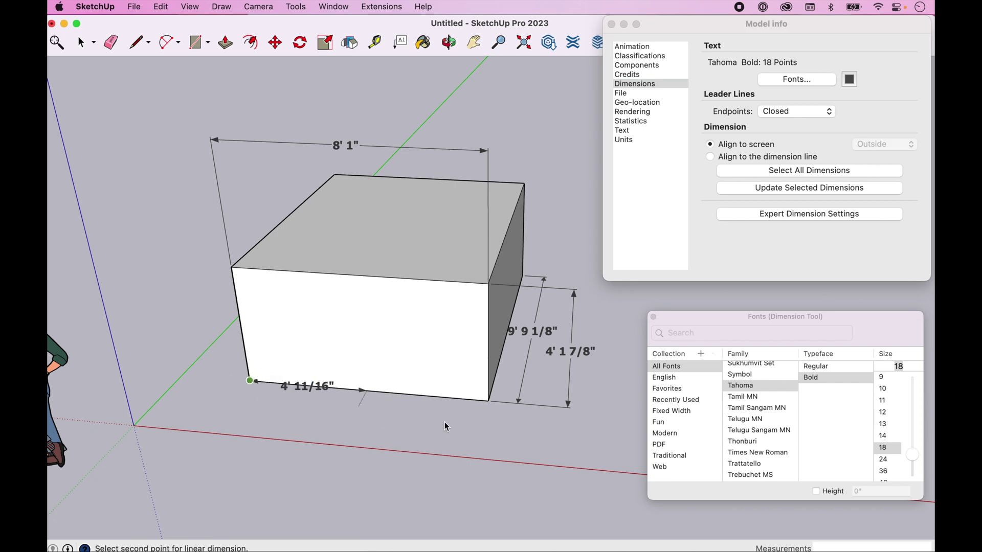
pyautogui.click(489, 402)
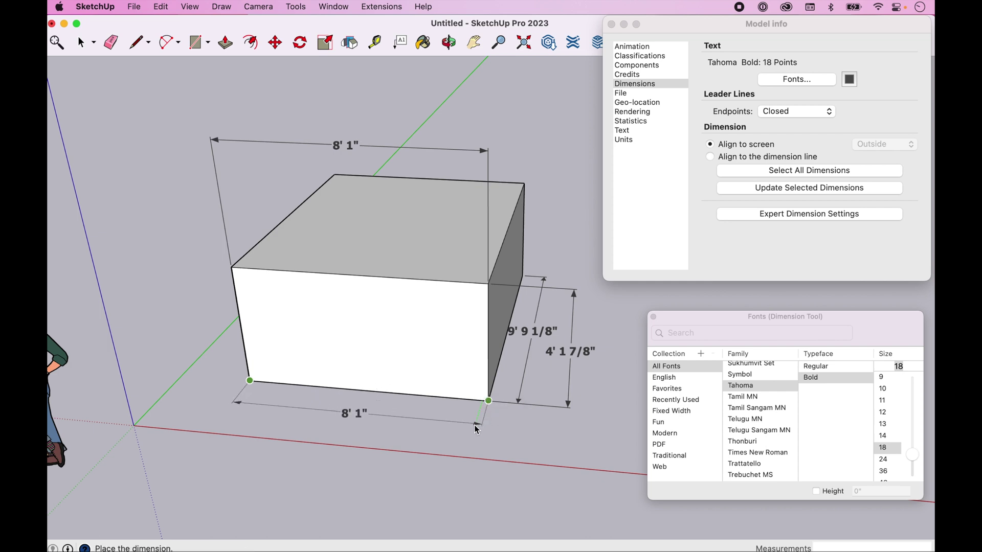
pyautogui.click(477, 431)
pyautogui.moveTo(499, 95); pyautogui.dragTo(506, 94, button='middle')
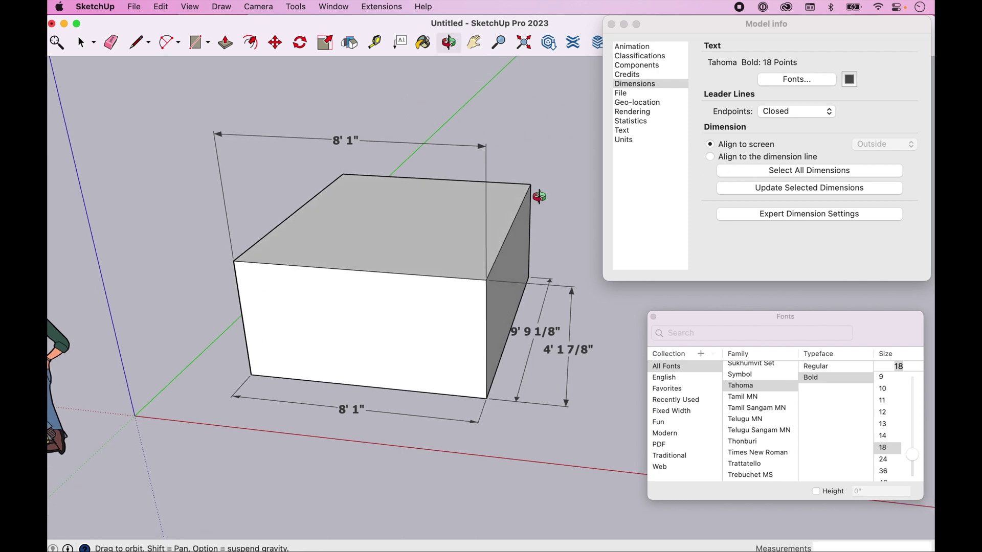
# Set dimension text to align to the dimension line, Outside, and orbit around the box
pyautogui.moveTo(540, 196)
pyautogui.mouseDown()
pyautogui.moveTo(364, 278)
pyautogui.moveTo(360, 221)
pyautogui.moveTo(397, 237)
pyautogui.moveTo(535, 228)
pyautogui.moveTo(561, 220)
pyautogui.moveTo(513, 220)
pyautogui.moveTo(558, 211)
pyautogui.moveTo(293, 213)
pyautogui.moveTo(453, 228)
pyautogui.moveTo(532, 209)
pyautogui.mouseUp()
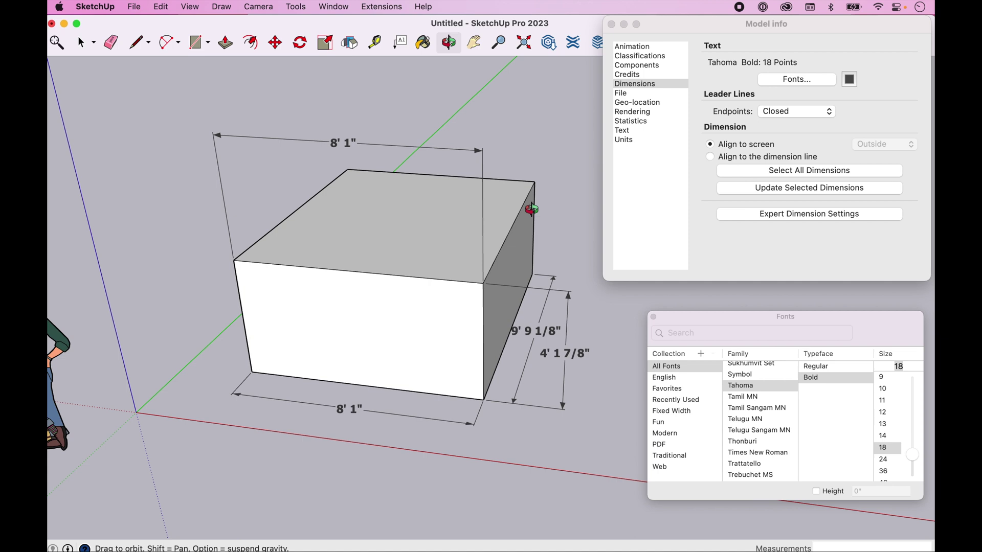
pyautogui.click(711, 158)
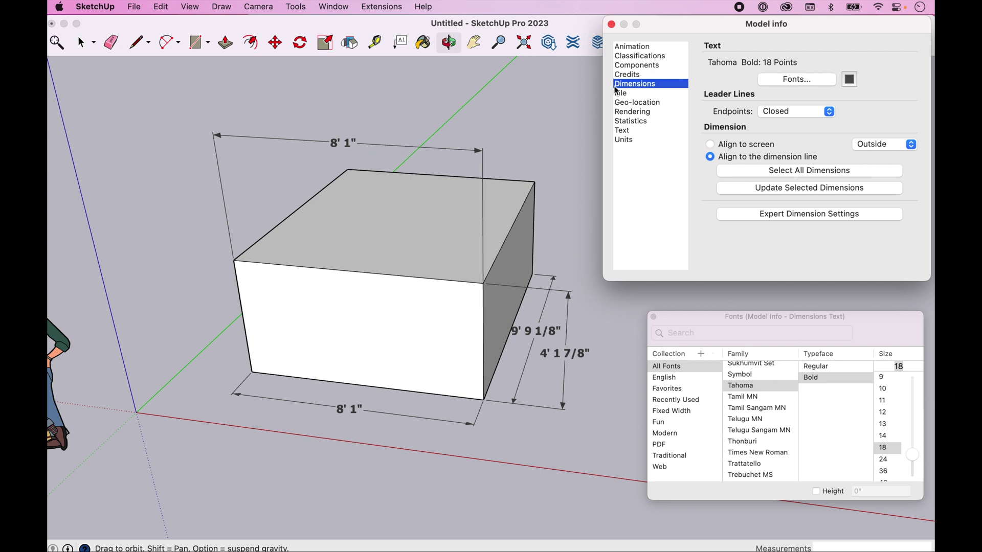
pyautogui.click(457, 51)
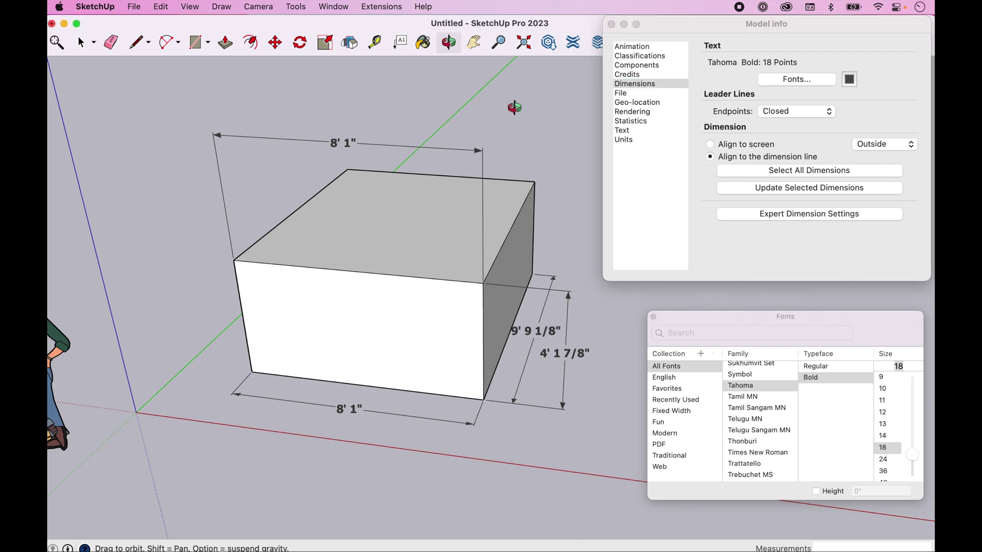
pyautogui.moveTo(513, 103); pyautogui.dragTo(571, 127)
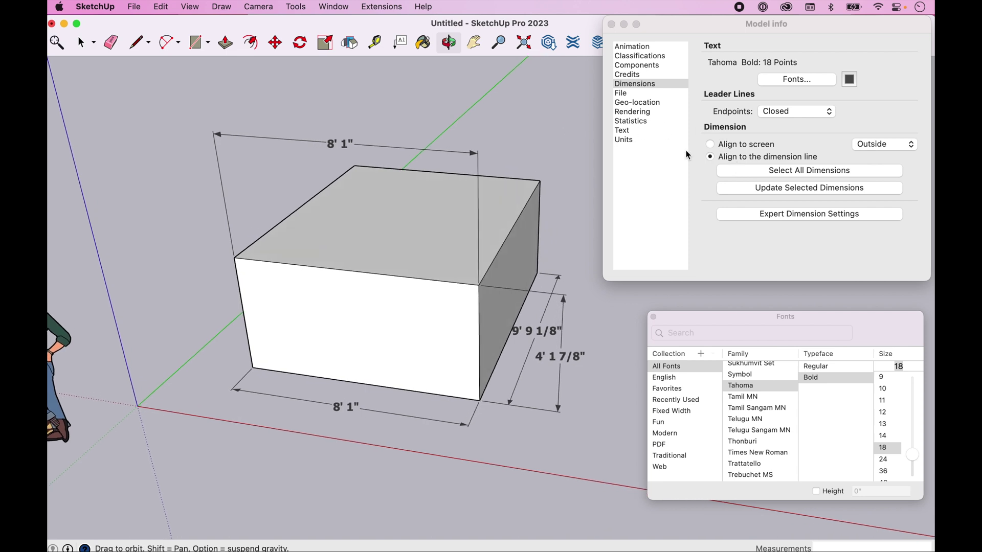
pyautogui.press('space')
pyautogui.click(345, 150)
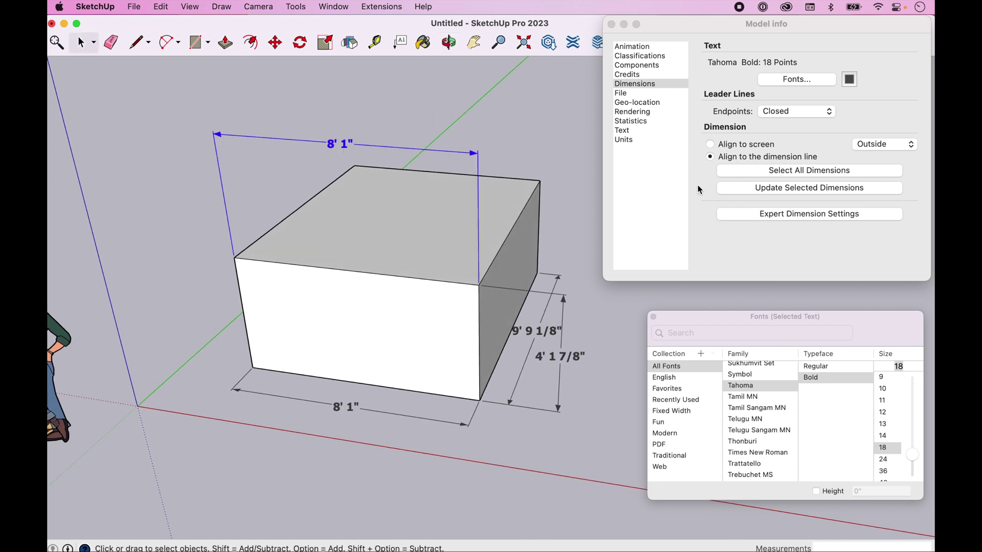
# Center the top 8' 1" dimension's text on its dimension line
pyautogui.click(760, 188)
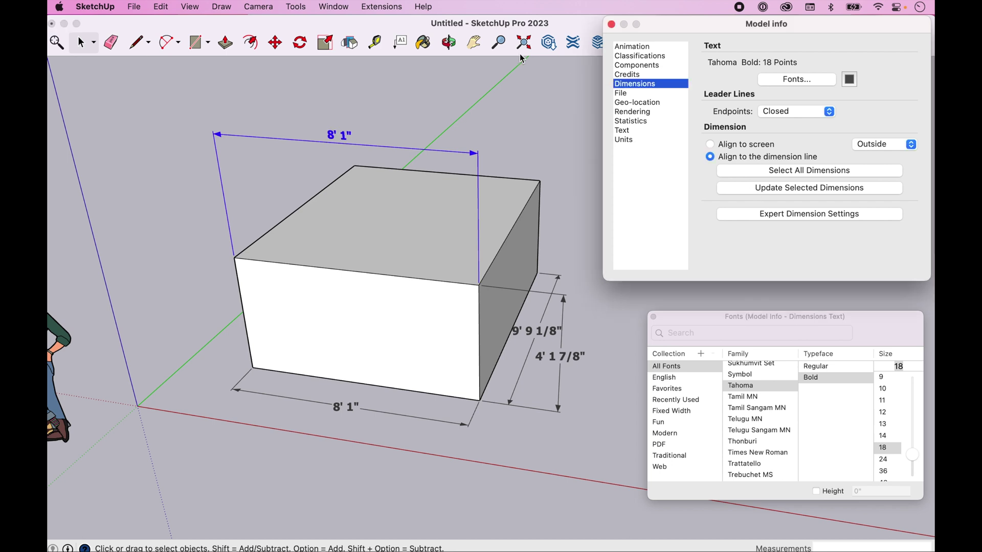
pyautogui.click(863, 149)
pyautogui.click(870, 133)
pyautogui.click(822, 186)
pyautogui.click(449, 42)
pyautogui.moveTo(518, 94); pyautogui.dragTo(444, 119)
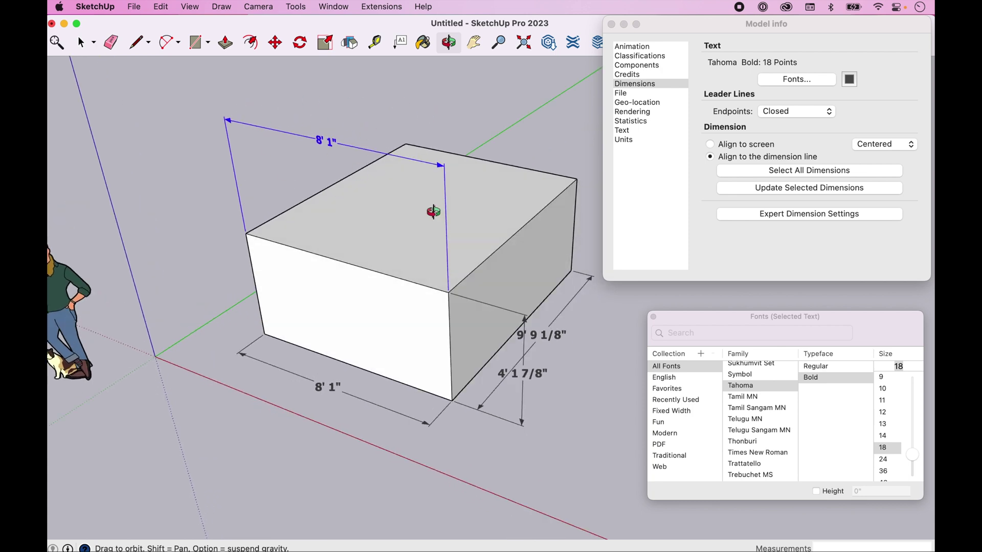
pyautogui.moveTo(434, 212); pyautogui.dragTo(537, 199)
# Apply centered, line-aligned text to all four box dimensions
pyautogui.click(814, 170)
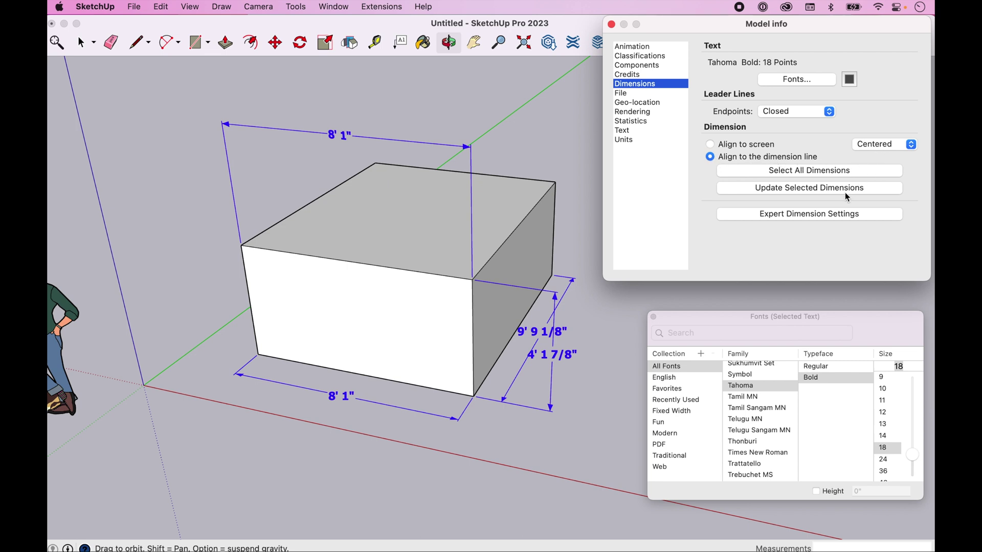
pyautogui.click(828, 190)
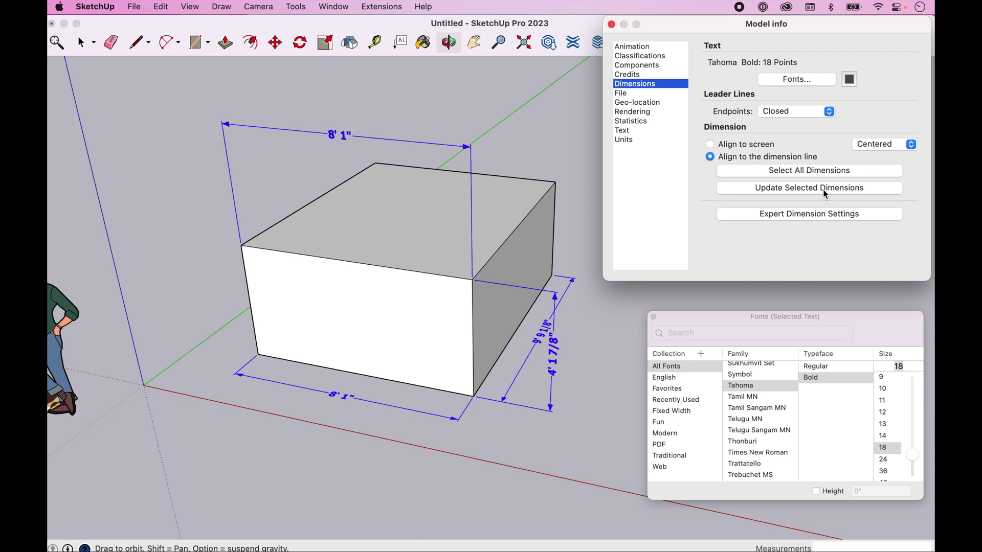
pyautogui.click(449, 43)
pyautogui.moveTo(451, 96); pyautogui.dragTo(525, 96)
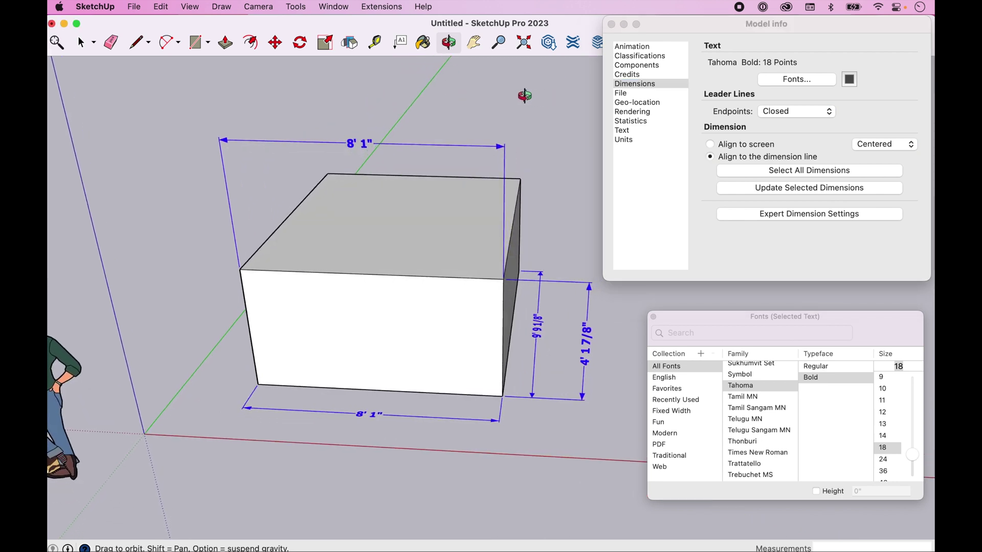
pyautogui.moveTo(525, 96); pyautogui.dragTo(393, 112)
# Switch the bottom 8' 1" dimension back to screen-aligned horizontal text
pyautogui.press('space')
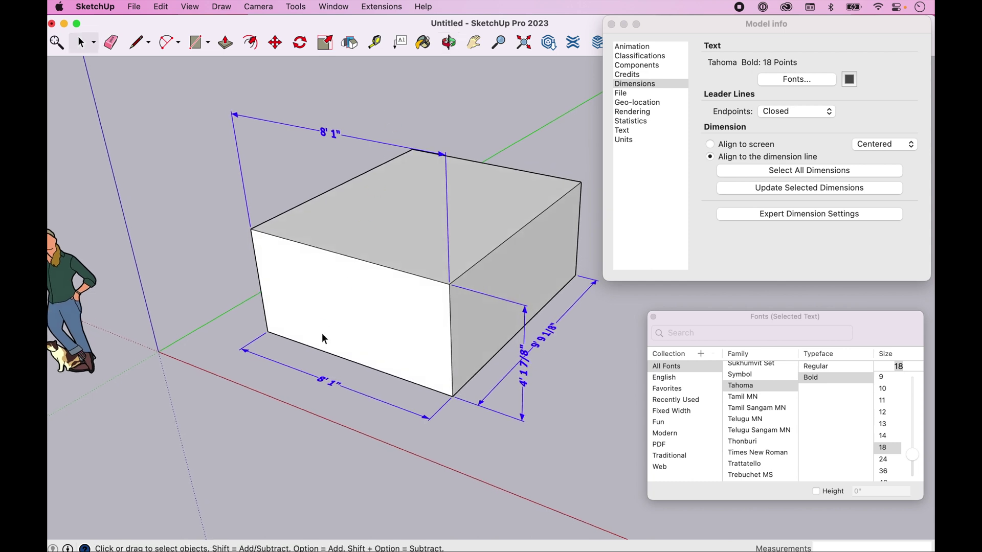
pyautogui.click(322, 383)
pyautogui.click(750, 139)
pyautogui.click(748, 145)
pyautogui.click(802, 189)
pyautogui.click(448, 42)
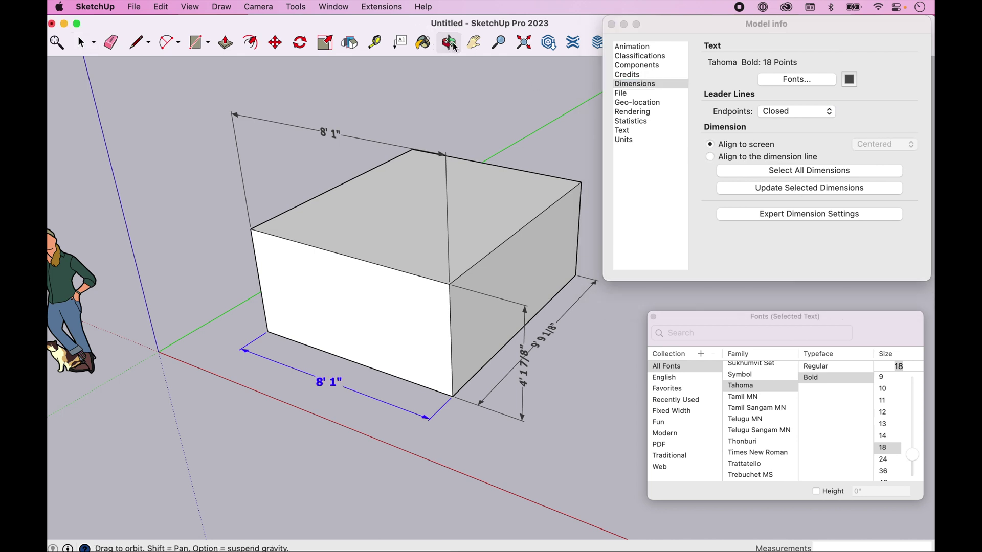
pyautogui.moveTo(518, 128)
pyautogui.mouseDown()
pyautogui.moveTo(517, 102)
pyautogui.moveTo(520, 128)
pyautogui.mouseUp()
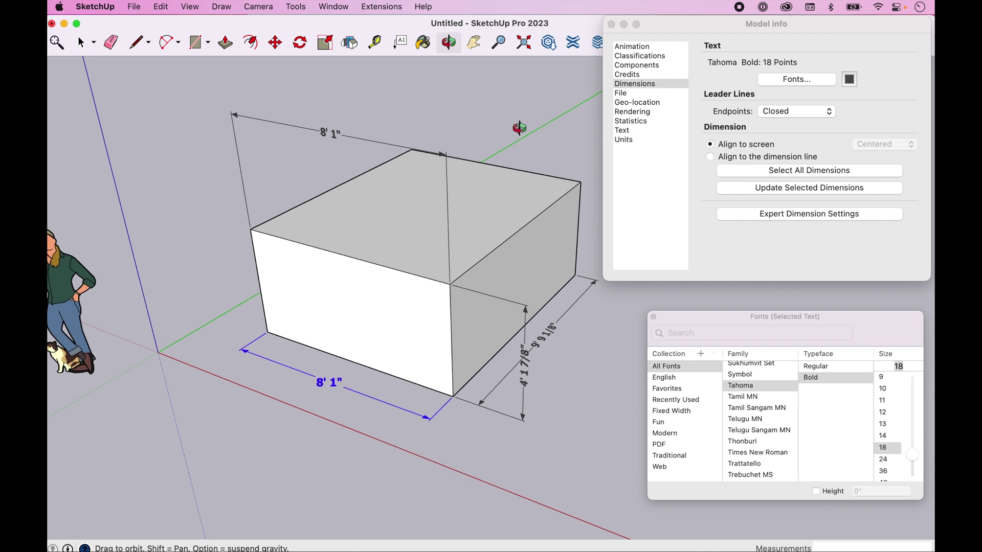
pyautogui.moveTo(511, 123); pyautogui.dragTo(587, 107)
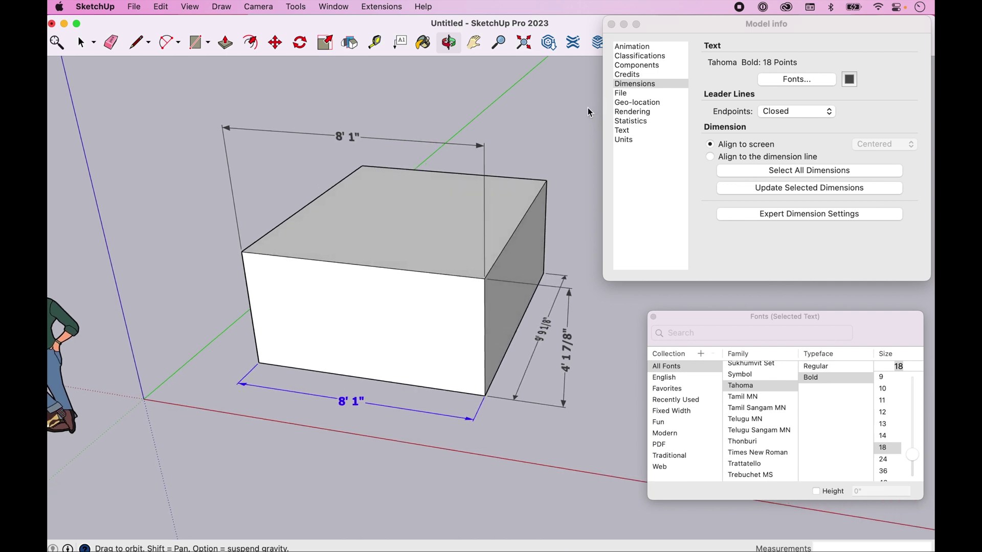
# Window-select the box together with all its dimensions
pyautogui.press('space')
pyautogui.click(535, 104)
pyautogui.moveTo(153, 106); pyautogui.dragTo(597, 449)
# Delete the box and its dimensions, then draw a first straight line
pyautogui.press('Delete')
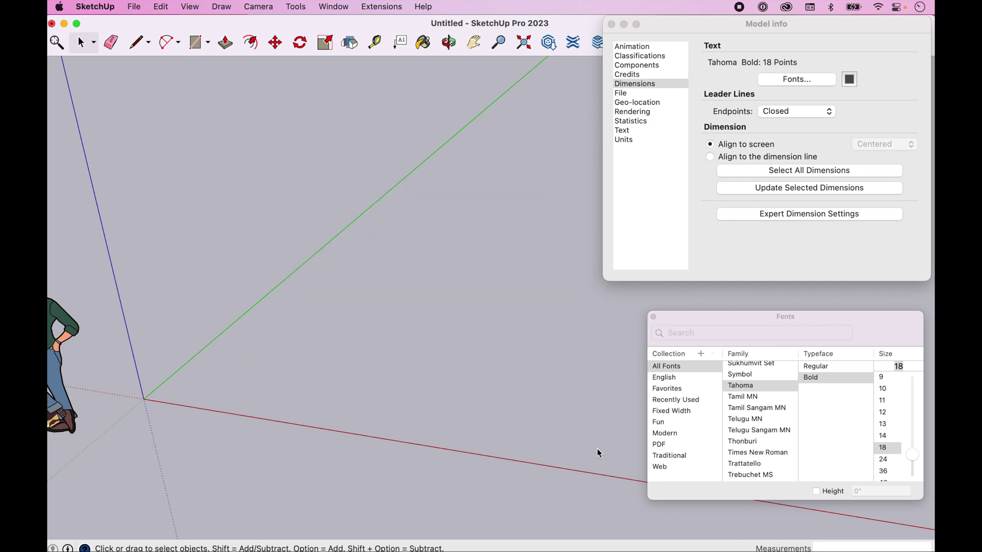
pyautogui.press('l')
pyautogui.click(281, 353)
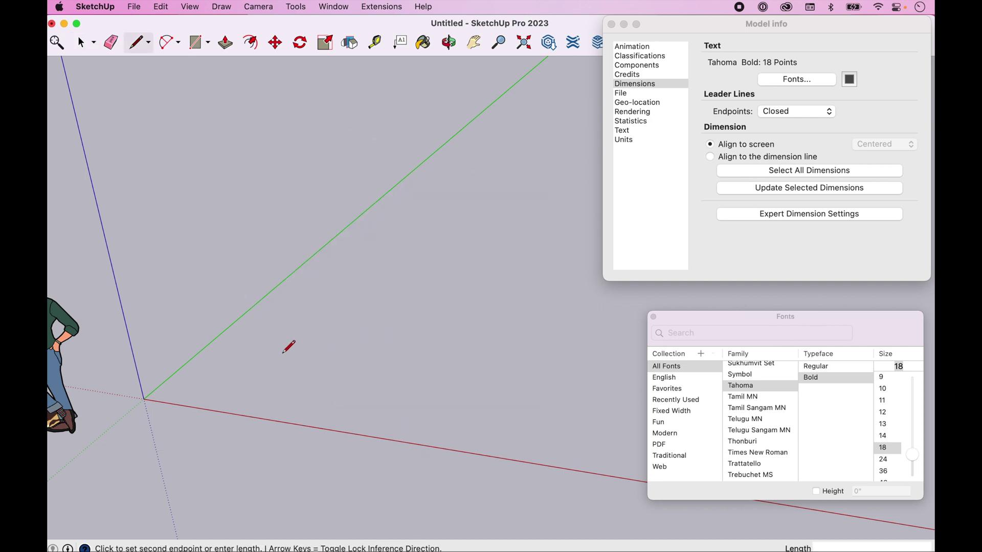
pyautogui.click(392, 242)
pyautogui.press('space')
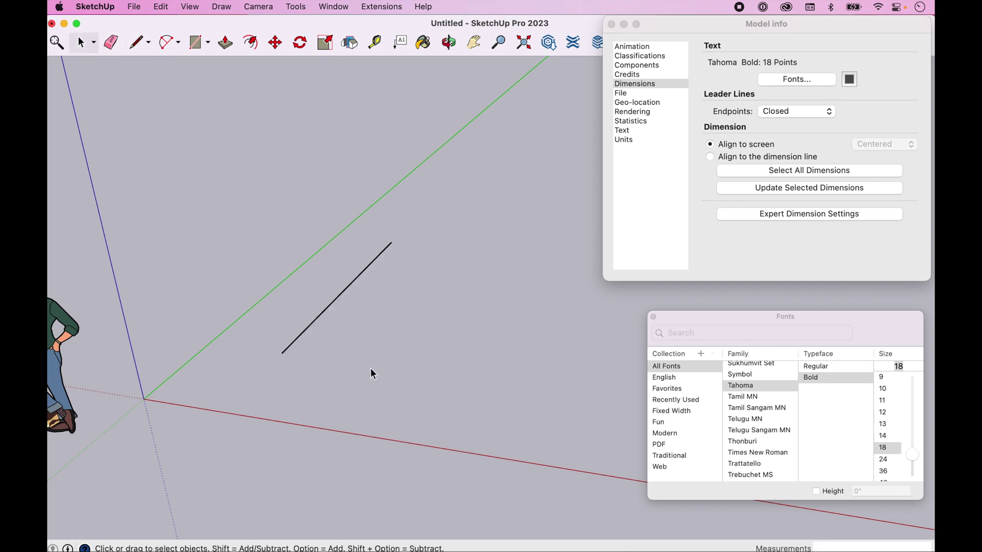
# Draw a second straight line running parallel to the first one
pyautogui.press('l')
pyautogui.click(354, 374)
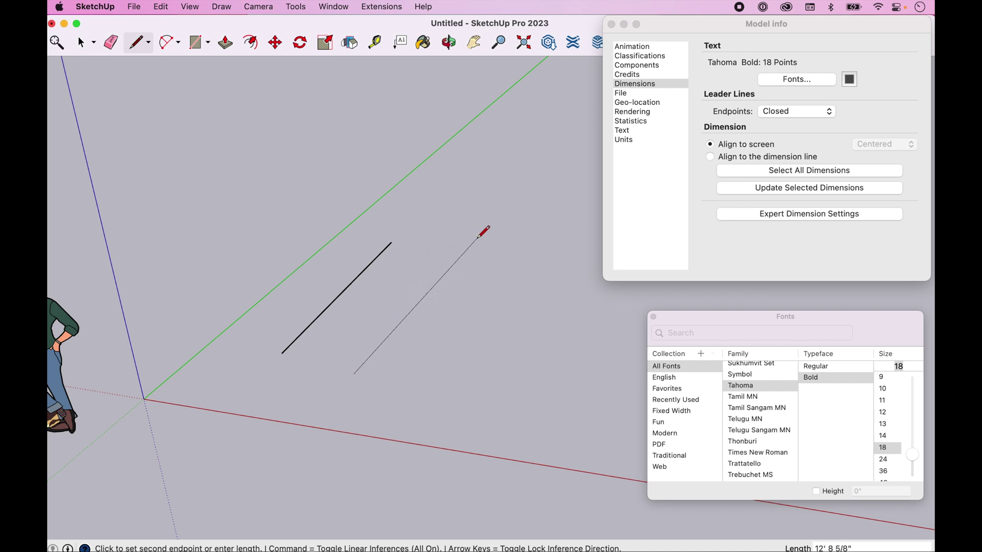
pyautogui.click(456, 242)
pyautogui.press('space')
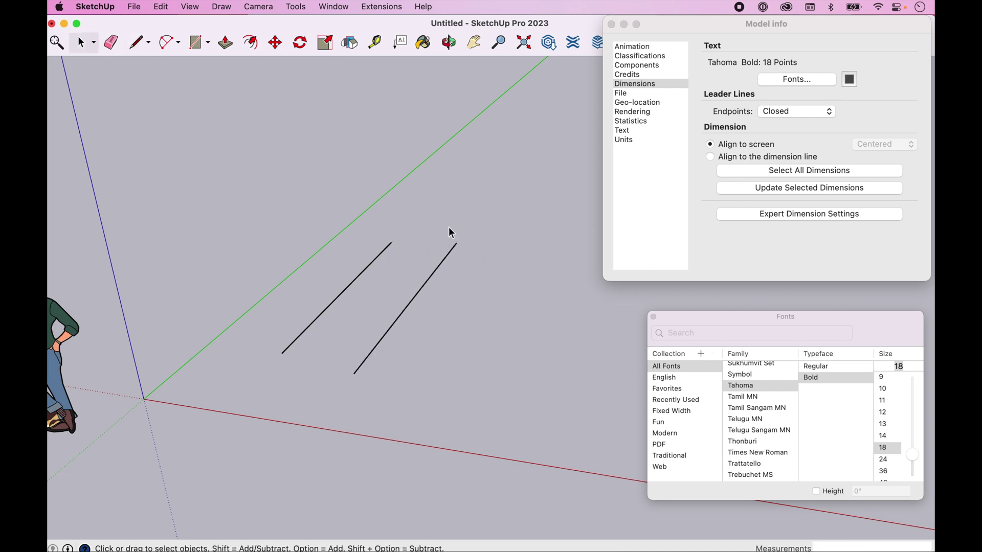
# Dimension the 3' 1 1/16" gap between the two lines' upper endpoints, placed just above them
pyautogui.click(297, 6)
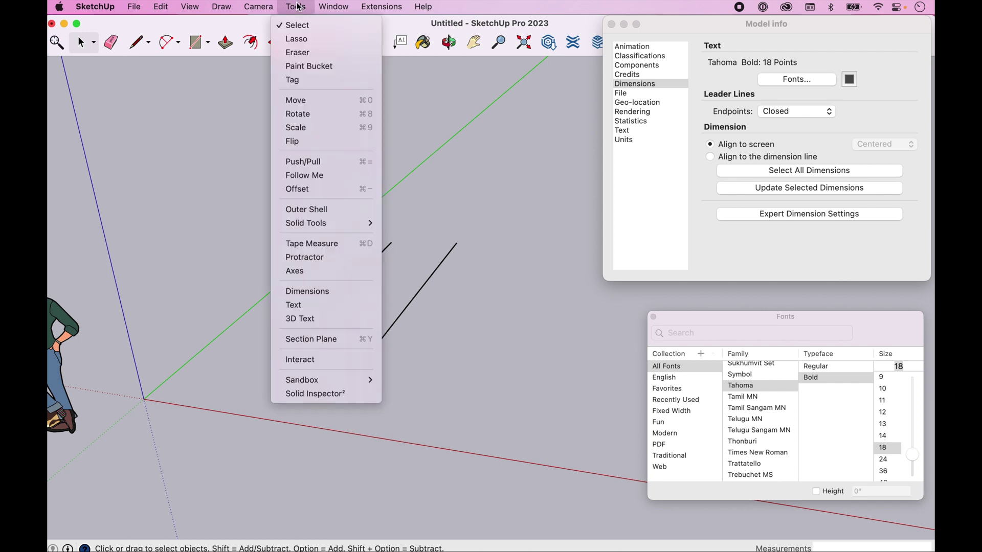
pyautogui.click(309, 292)
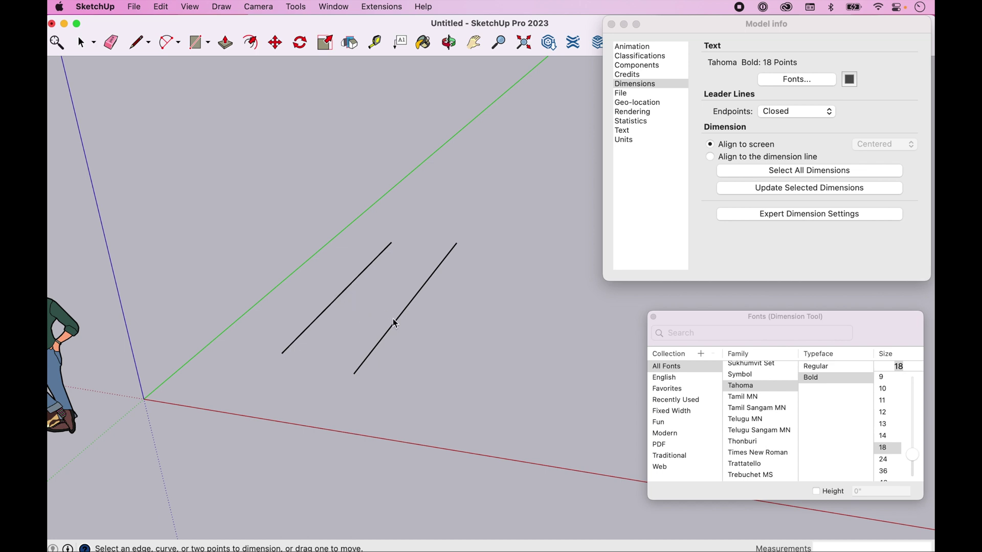
pyautogui.click(392, 243)
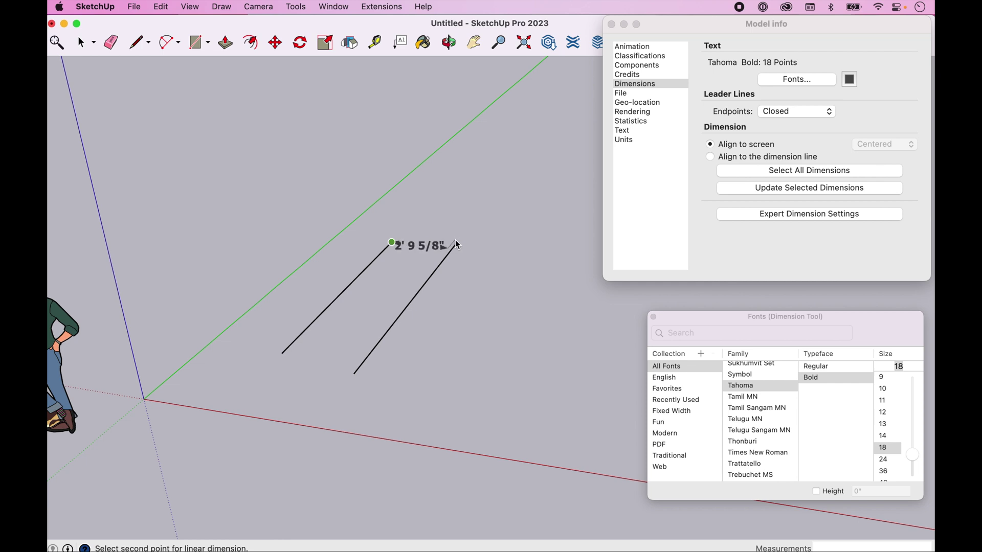
pyautogui.click(457, 243)
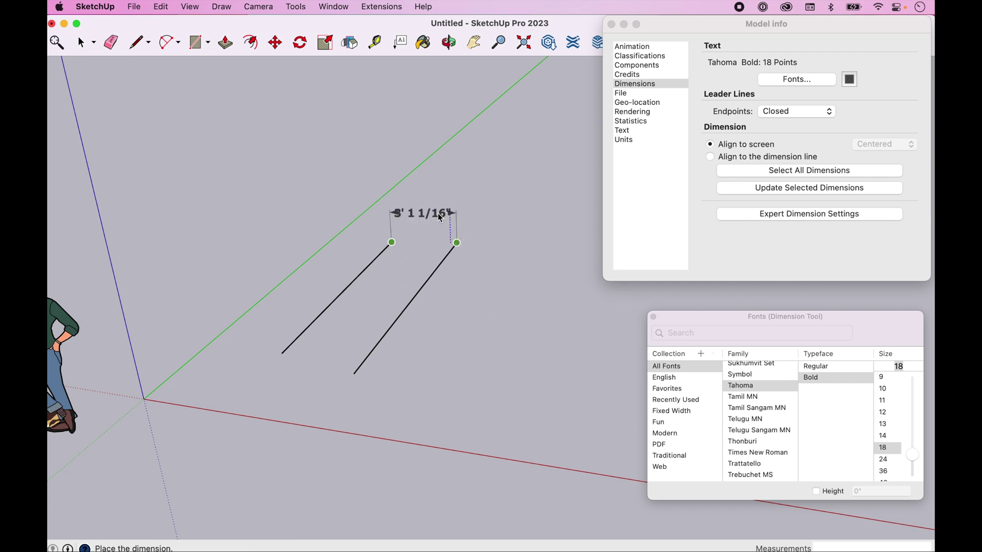
pyautogui.click(439, 218)
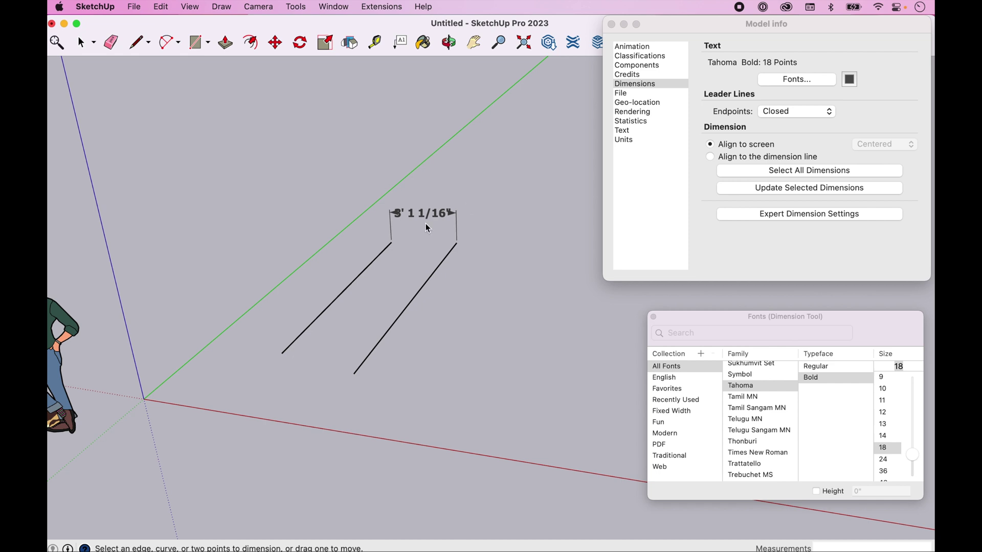
# Set the new dimension's text size to 12 pt
pyautogui.click(418, 214)
pyautogui.press('space')
pyautogui.click(419, 214)
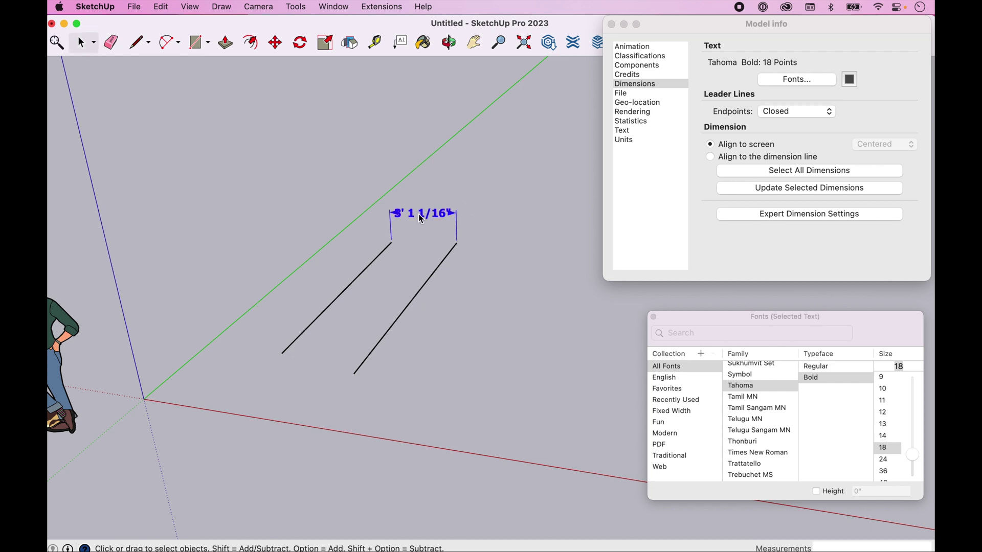
pyautogui.click(885, 413)
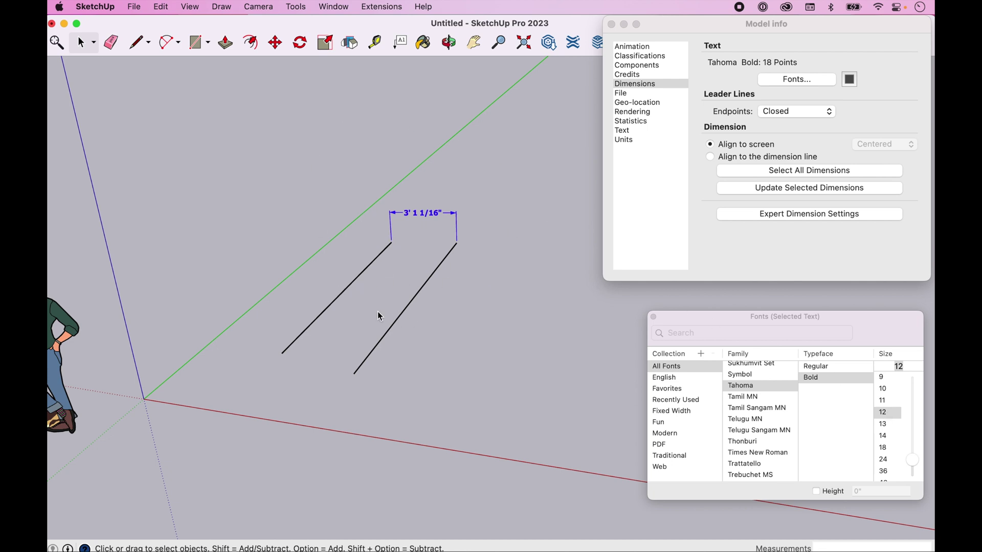
# Draw a short temporary tick mark across the left line partway down
pyautogui.press('l')
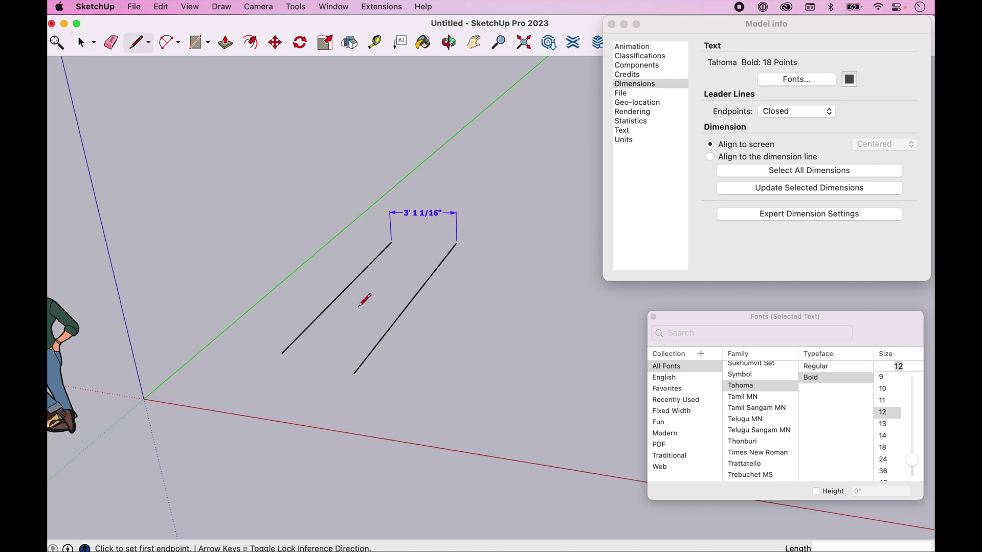
pyautogui.click(412, 321)
pyautogui.press('Escape')
pyautogui.click(323, 310)
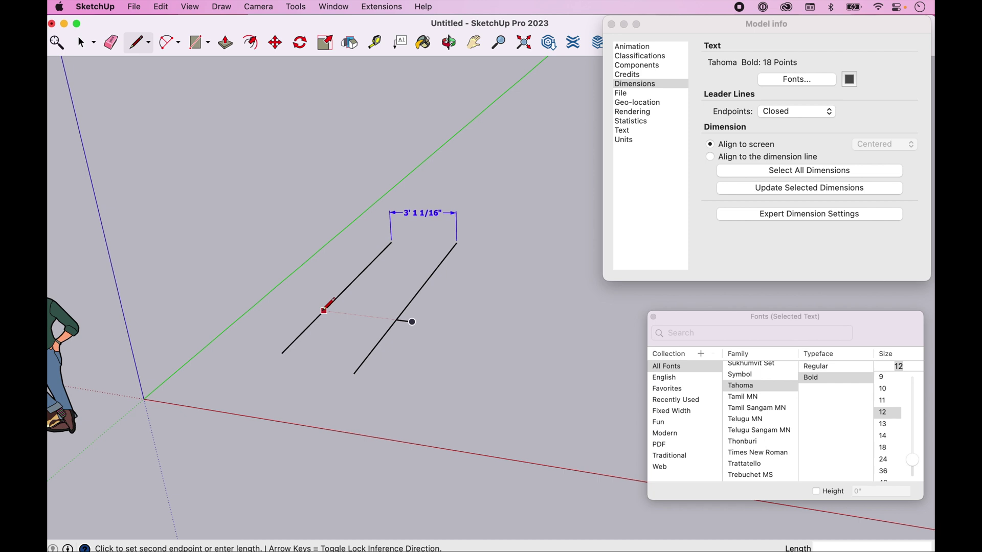
pyautogui.click(305, 309)
pyautogui.press('space')
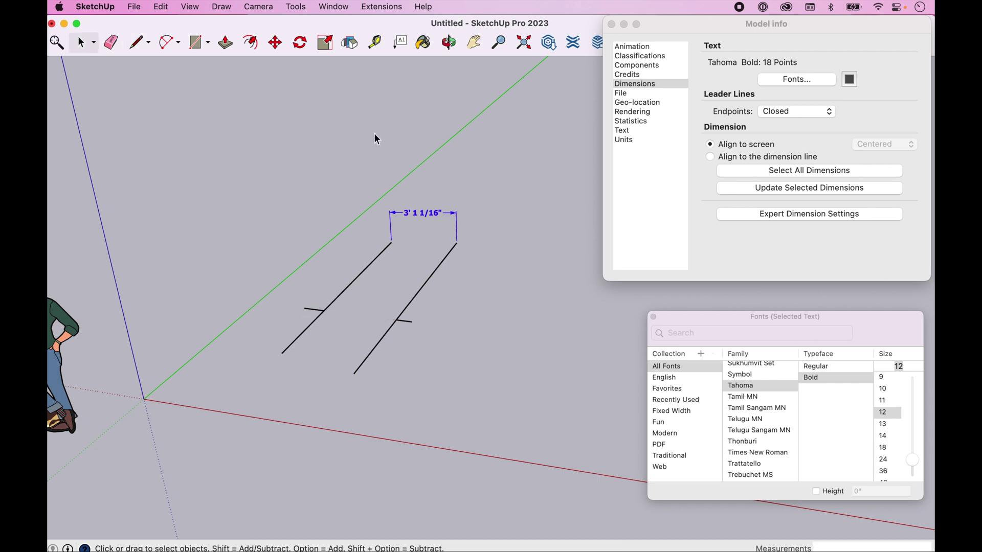
# Try a dimension between the tick marks, cancel it, and select the left line's parts
pyautogui.click(301, 8)
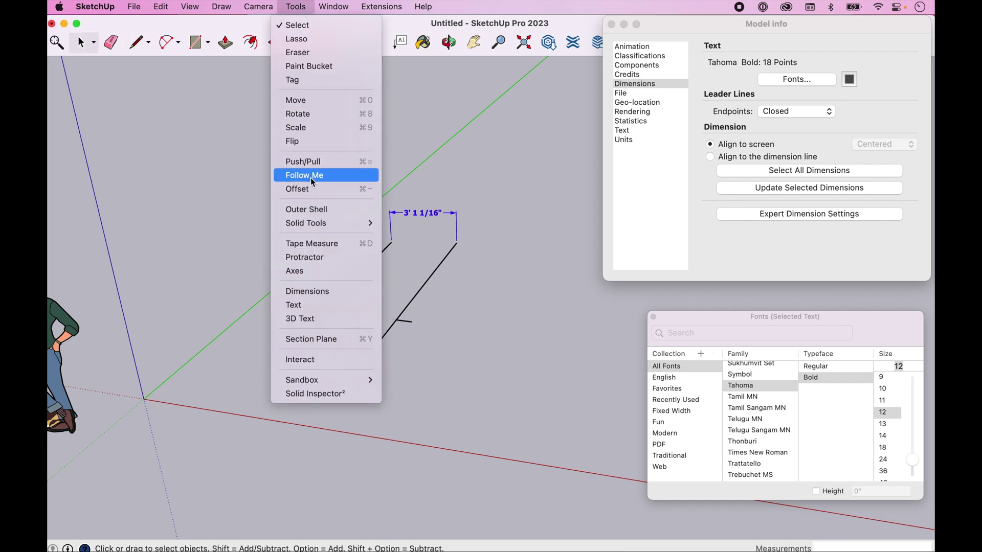
pyautogui.click(315, 288)
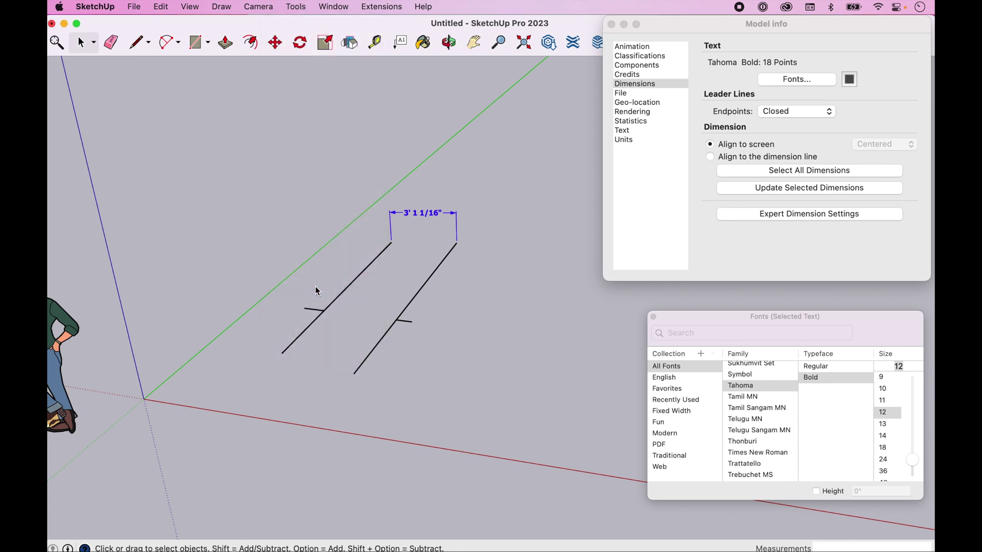
pyautogui.click(325, 311)
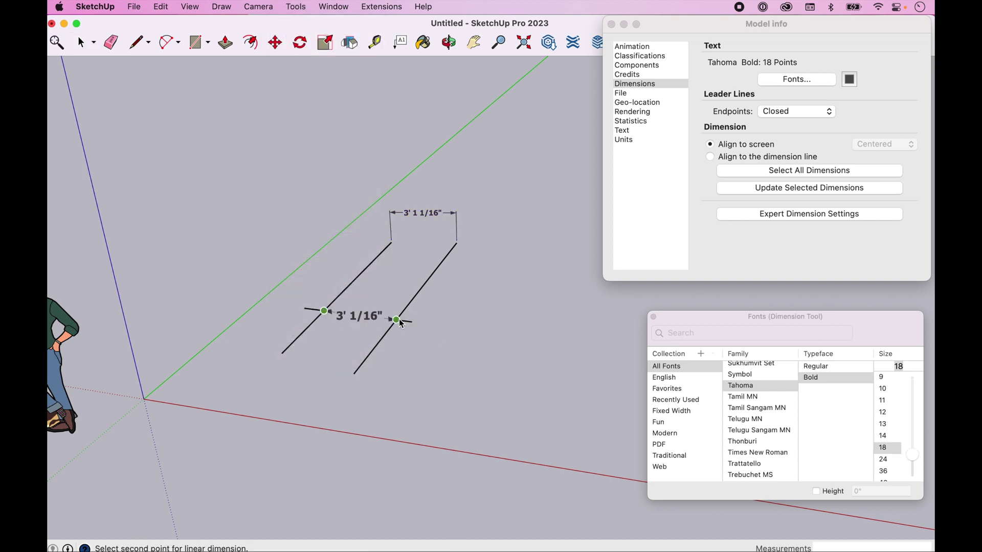
pyautogui.click(397, 321)
pyautogui.press('space')
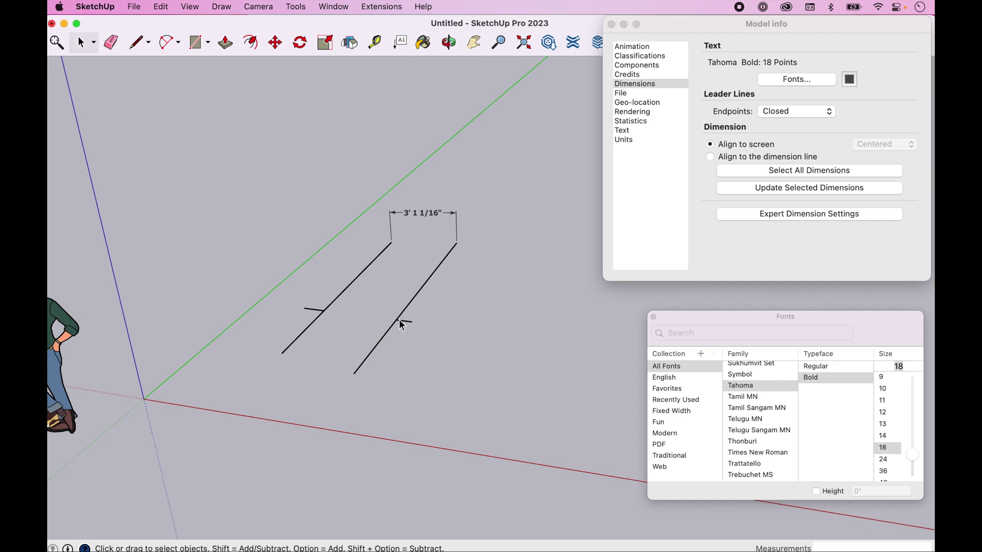
pyautogui.click(322, 316)
pyautogui.click(326, 311)
pyautogui.click(297, 7)
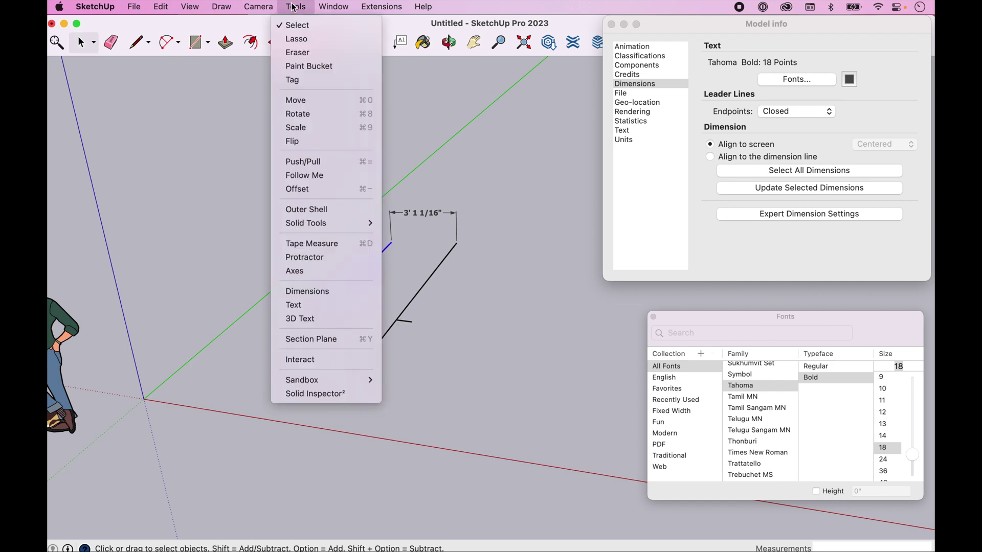
# Dimension the 3' 1/16" spacing between the tick marks above the lines in 12 pt text
pyautogui.click(333, 292)
pyautogui.click(324, 311)
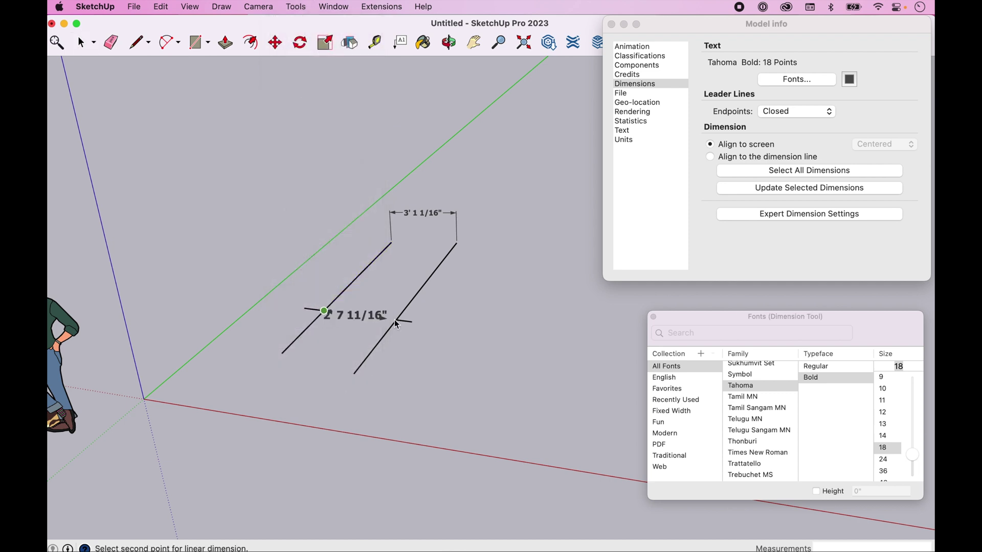
pyautogui.click(396, 320)
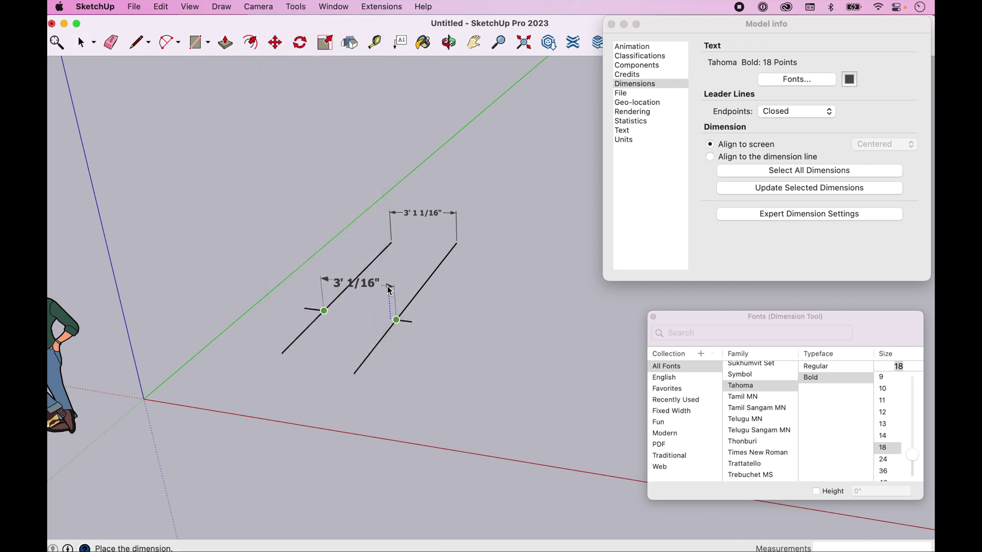
pyautogui.click(363, 165)
pyautogui.press('space')
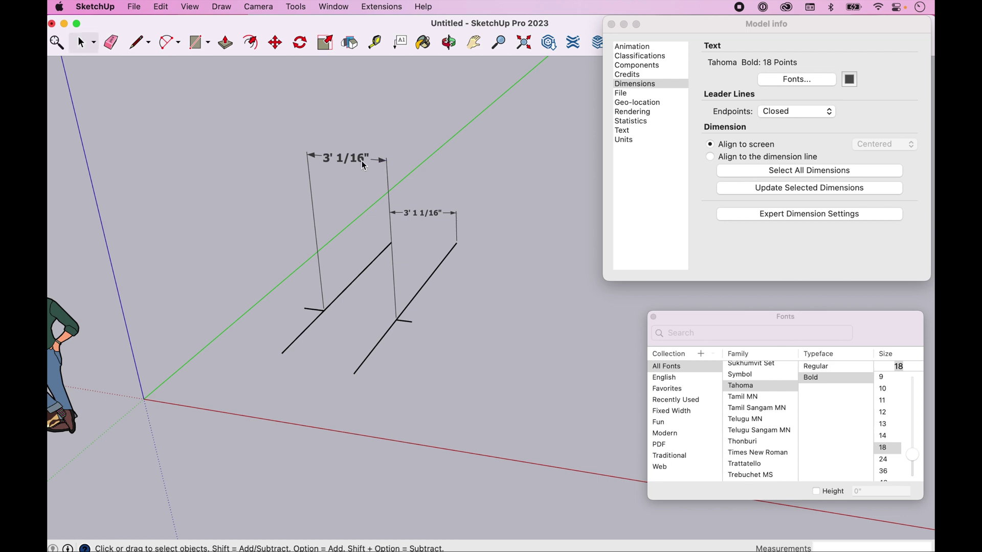
pyautogui.click(363, 165)
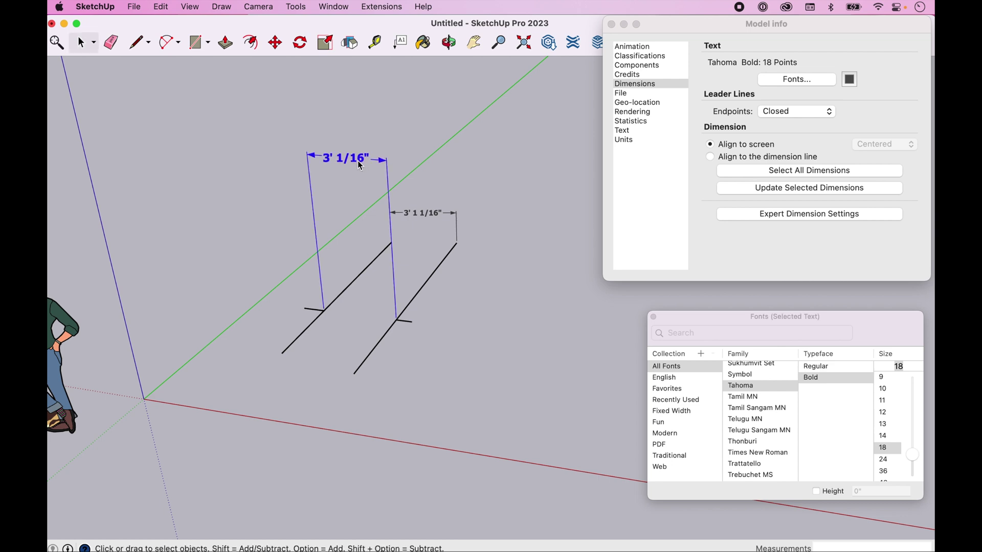
pyautogui.click(885, 414)
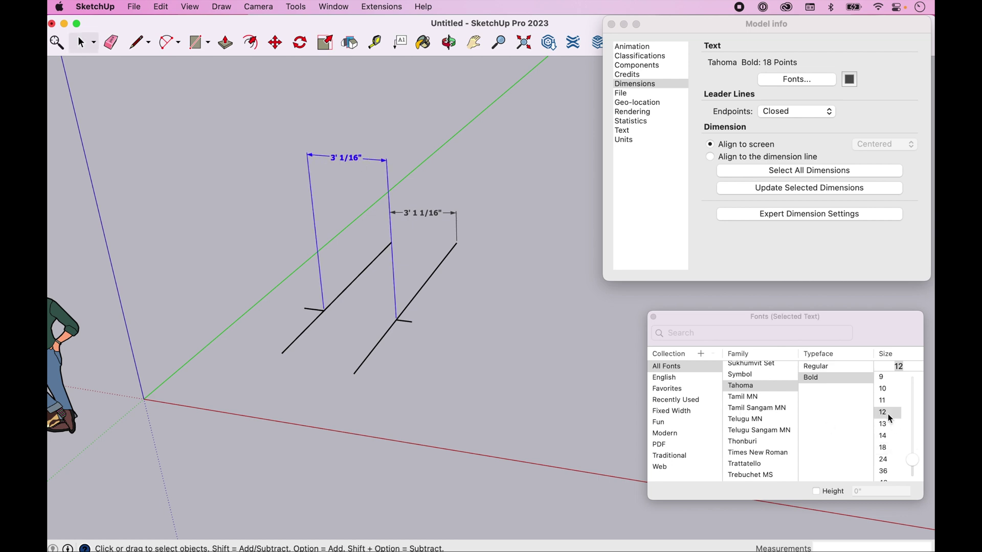
# Make 12 pt the default dimension font size and update the selected dimension
pyautogui.click(808, 190)
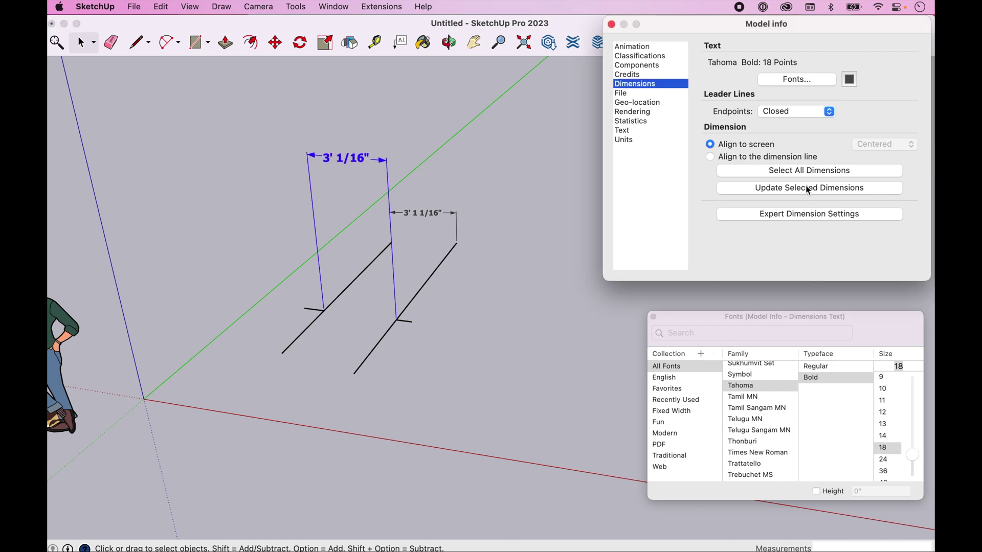
pyautogui.click(887, 415)
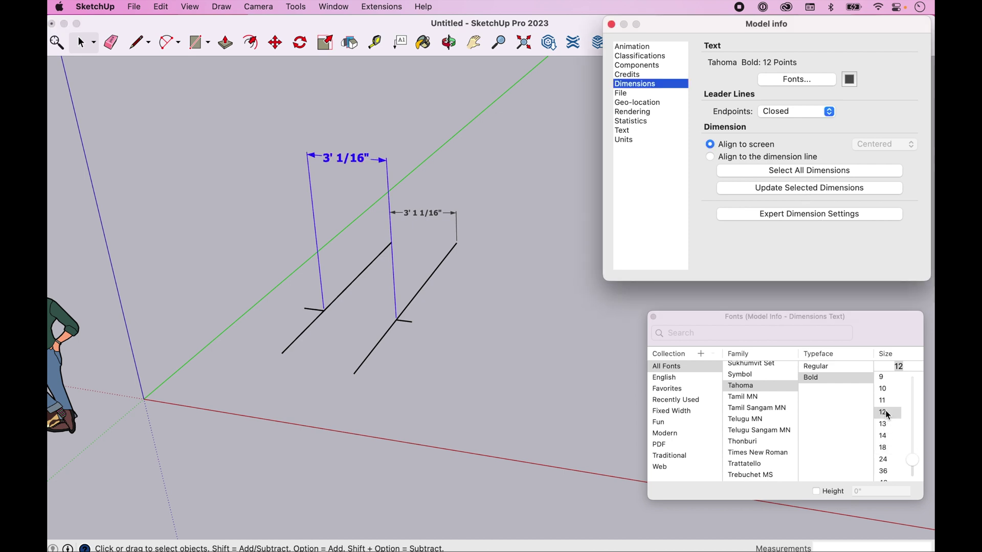
pyautogui.click(805, 189)
# Erase the tick marks on the right and left lines, then orbit to review both dimensions
pyautogui.click(442, 351)
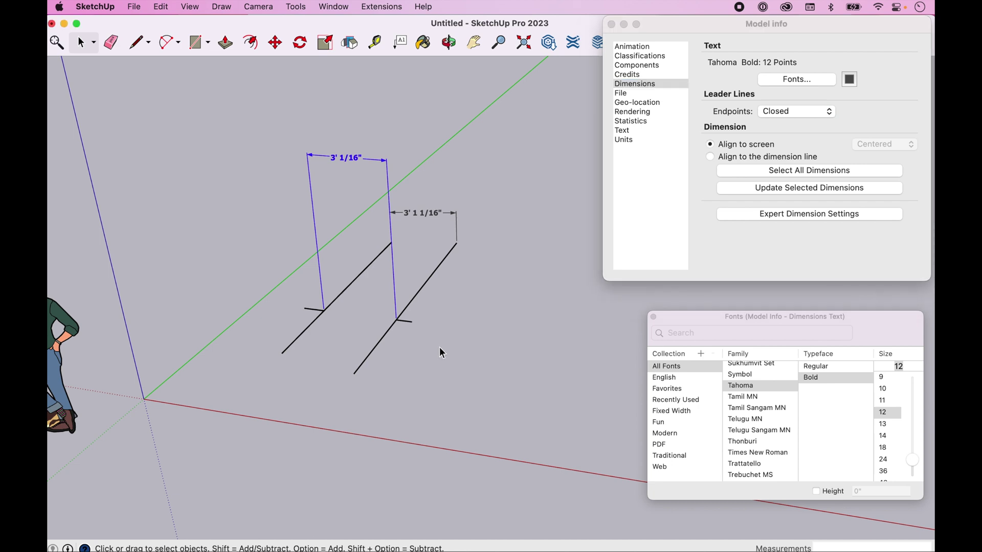
pyautogui.press('e')
pyautogui.click(408, 322)
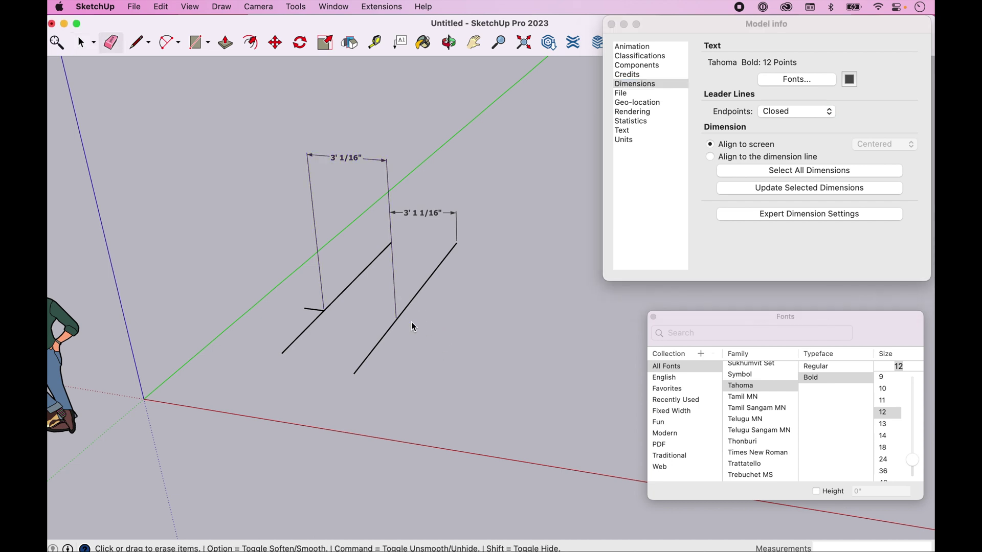
pyautogui.click(314, 310)
pyautogui.click(449, 43)
pyautogui.moveTo(452, 320); pyautogui.dragTo(391, 298)
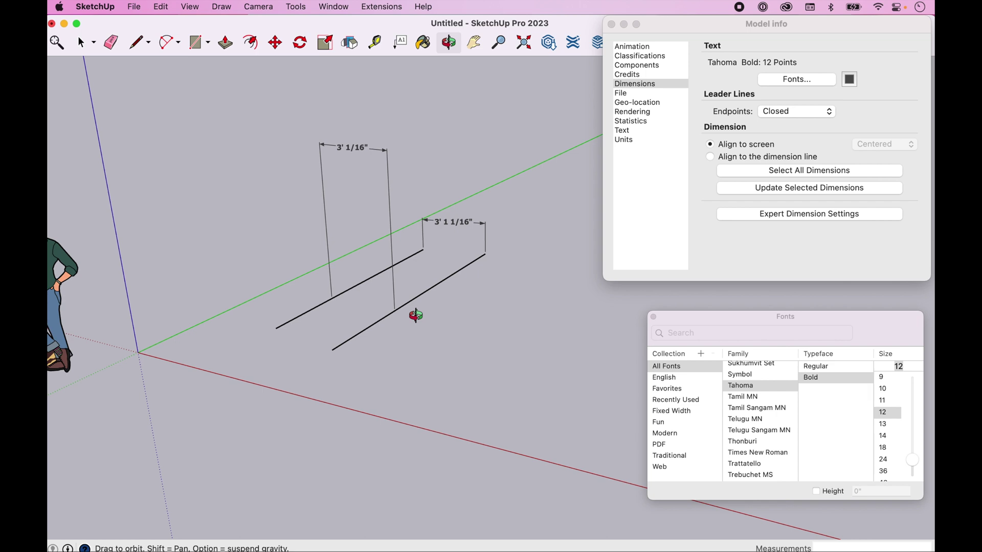
pyautogui.moveTo(417, 317); pyautogui.dragTo(548, 312)
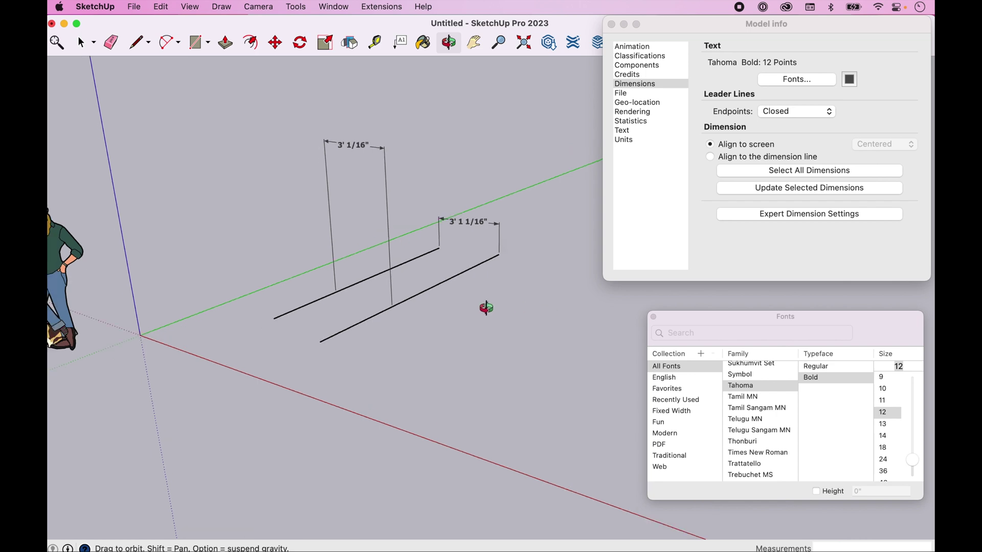